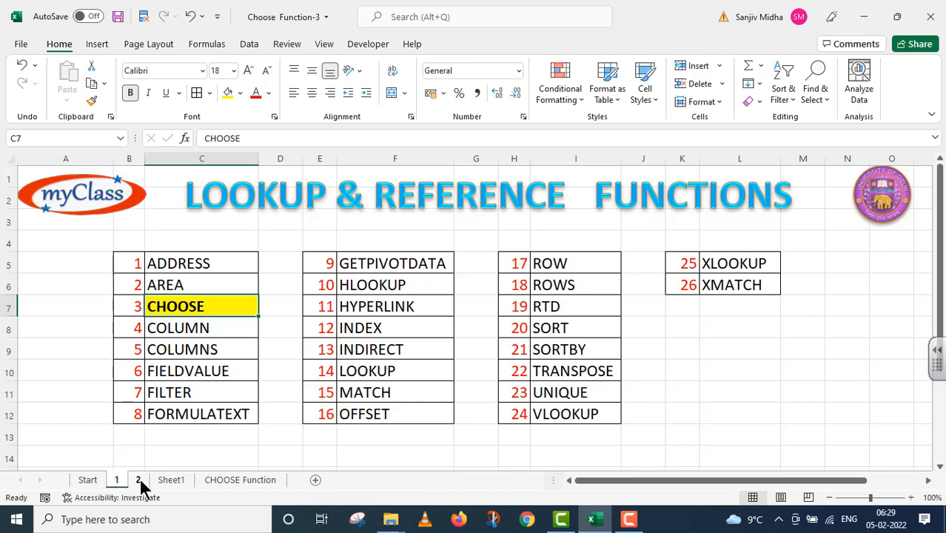
Step: On the CHOOSE Function sheet, enter the index numbers 1, 2, 3 and 4 across cells B6 to E6
left_click(139, 480)
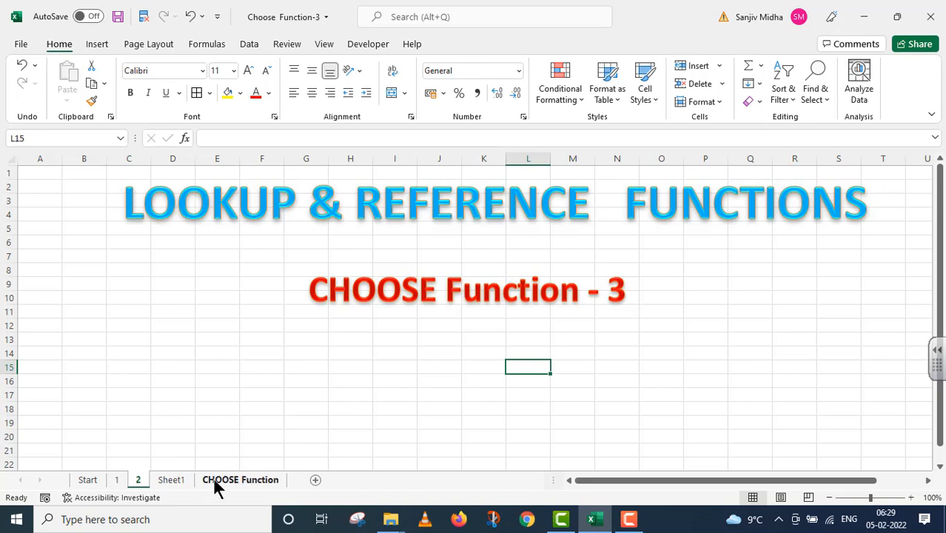
left_click(240, 479)
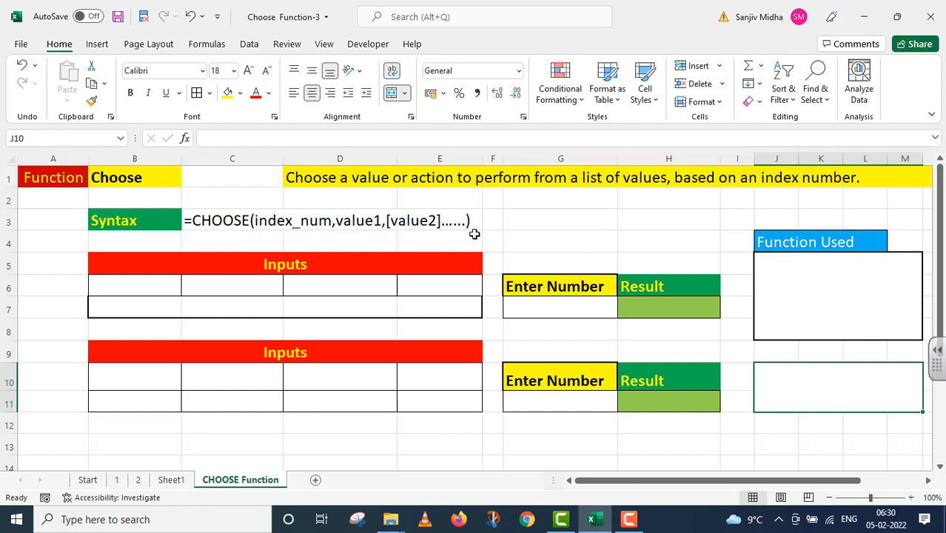
left_click(152, 287)
type("1")
left_click(220, 285)
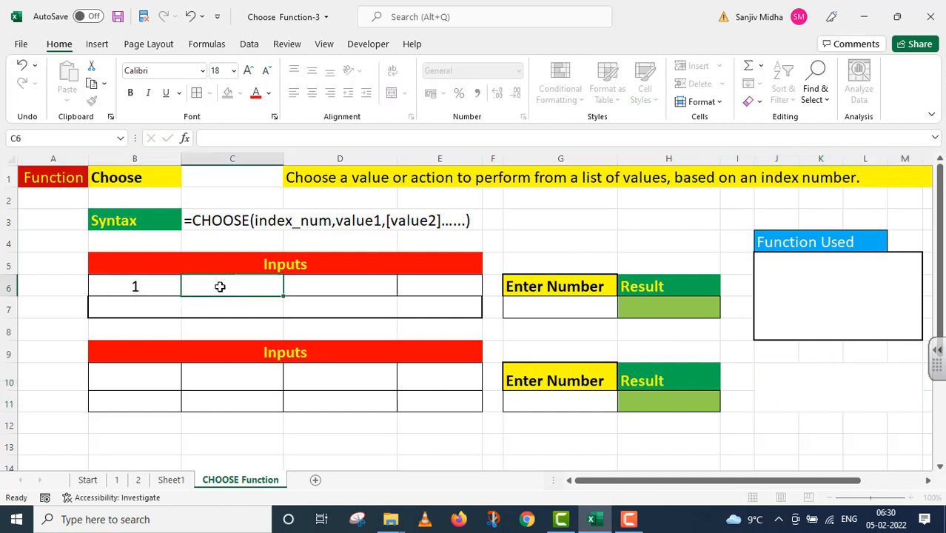
type("2")
left_click(293, 289)
type("3")
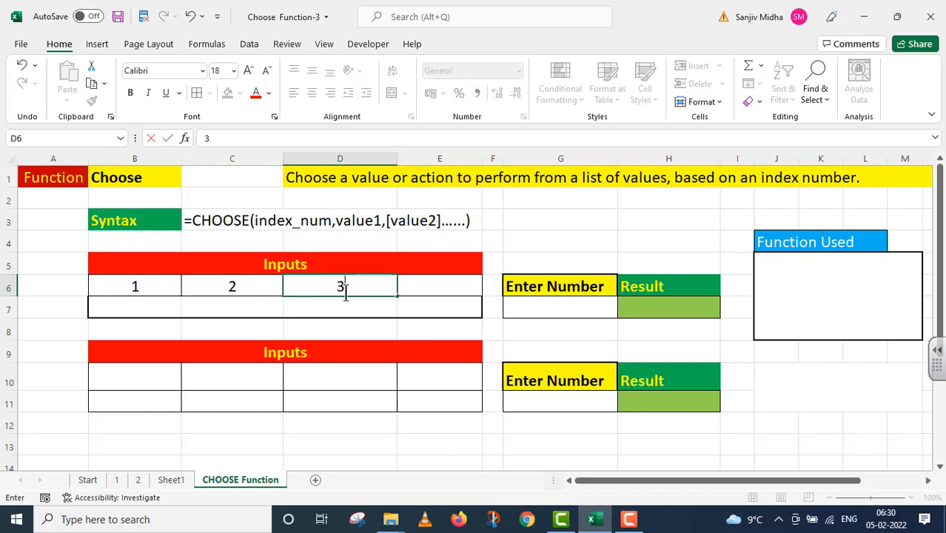
left_click(415, 289)
type("4")
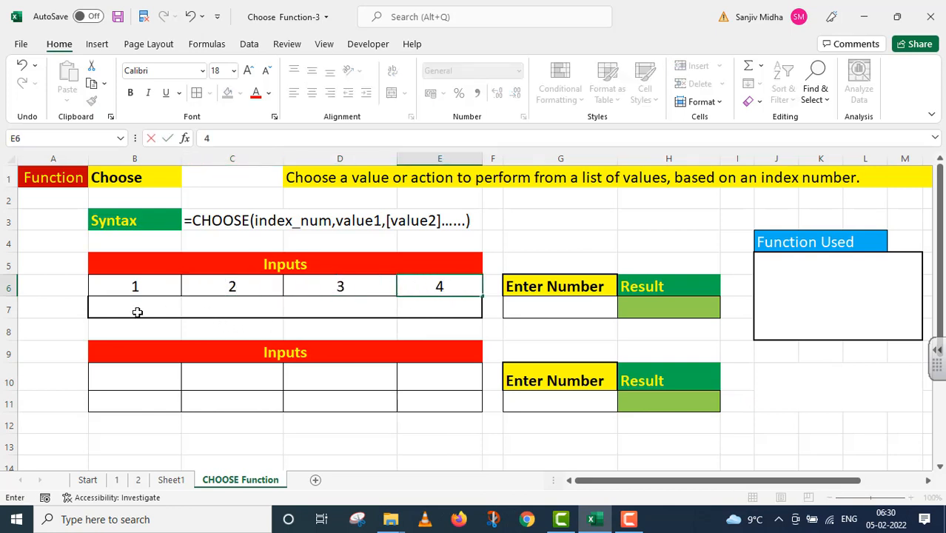
Step: Enter "GOLD MEDAL","SILVER MEDAL","BRONZE MEDAL", "NO MEDAL" as text in cell B7, and widen column F to fit the overflow
left_click(137, 312)
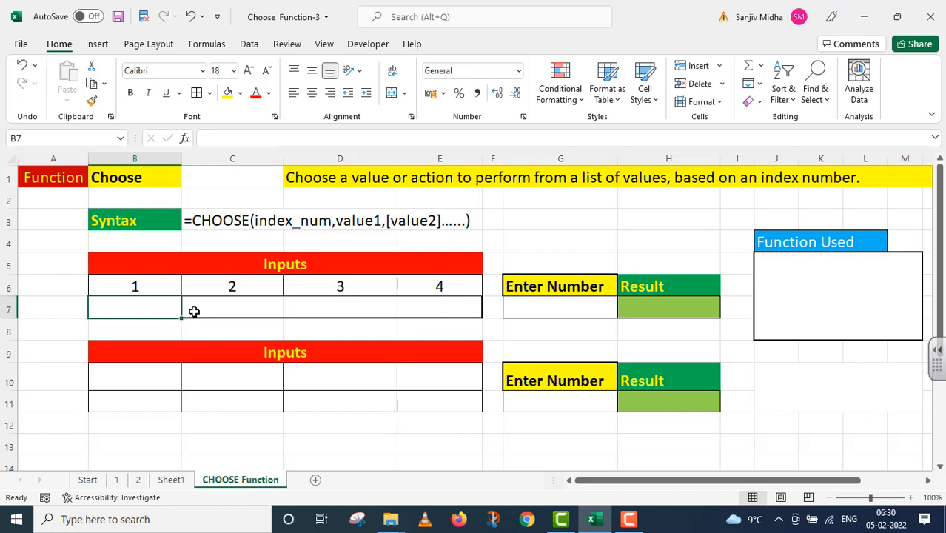
type("\"")
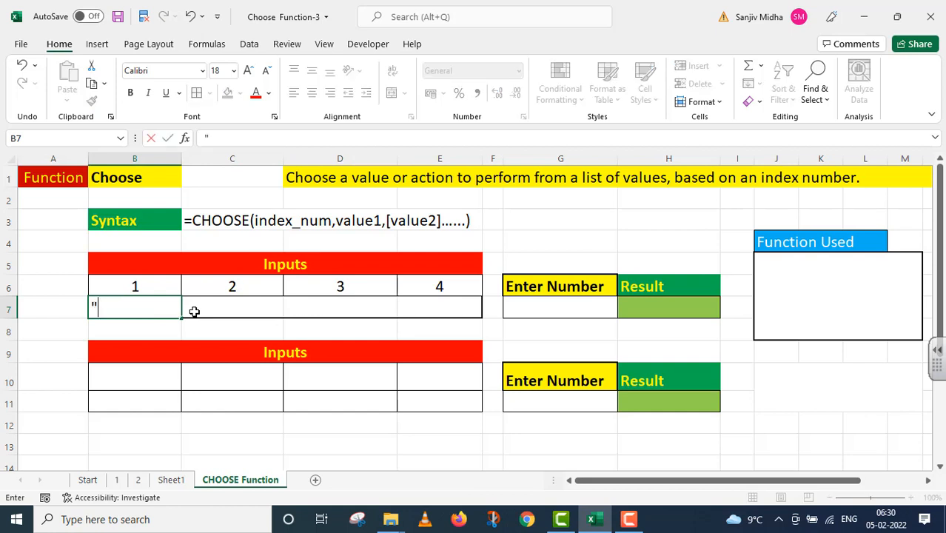
type("GOLD")
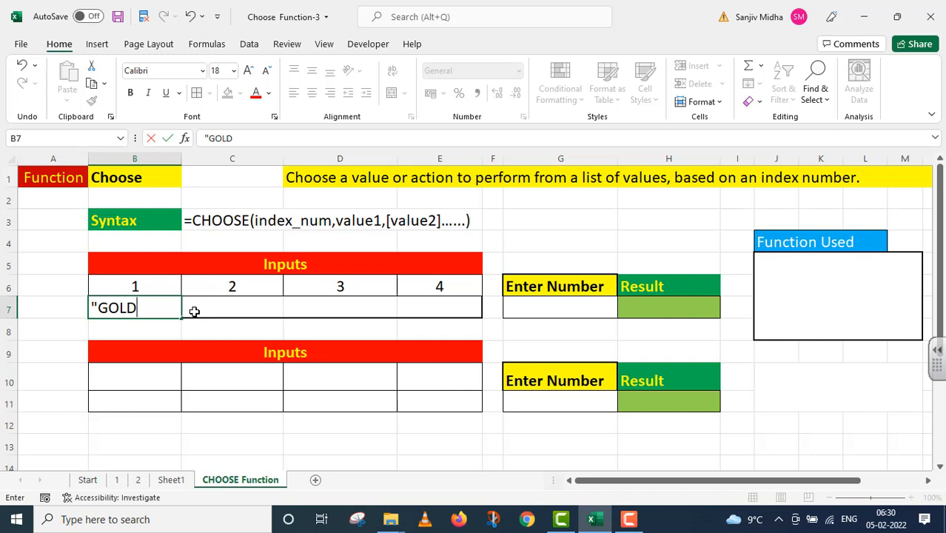
type(" MED")
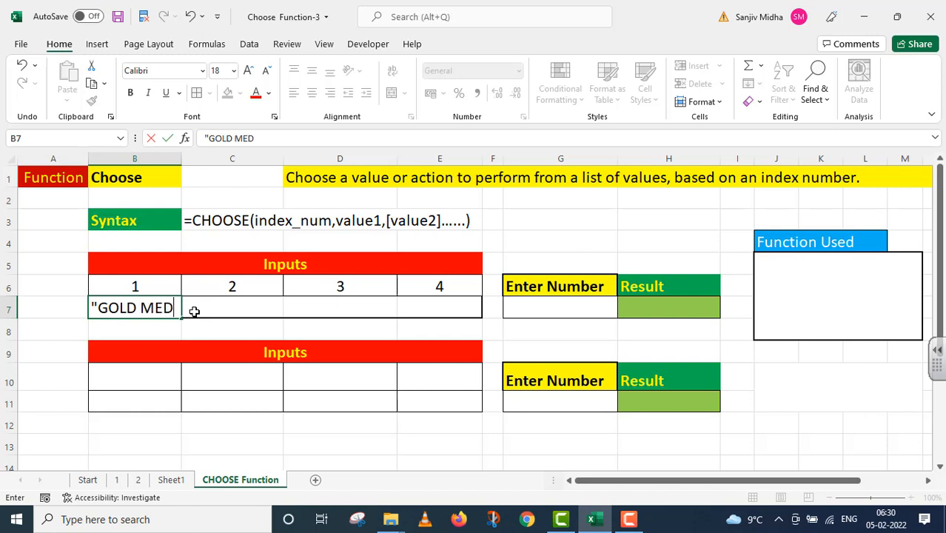
type("AL\",\"")
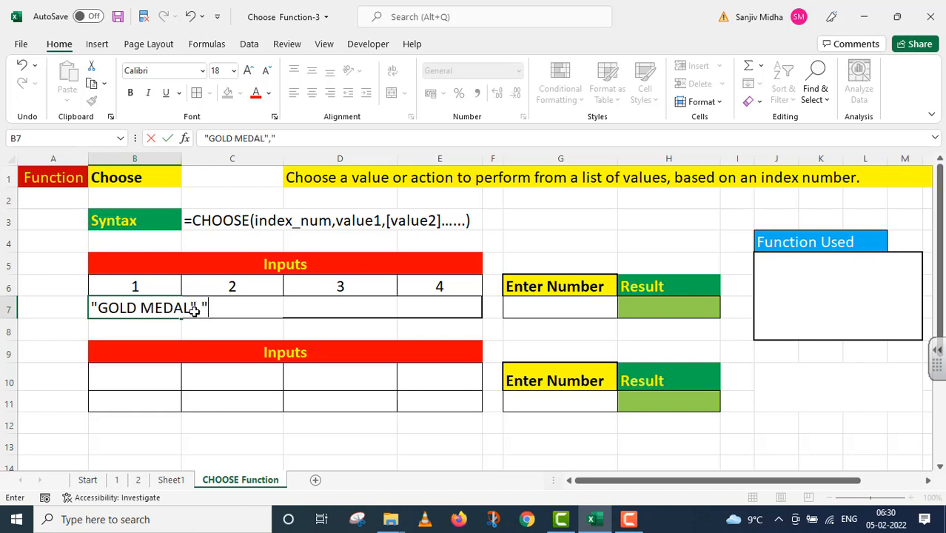
type("SILVER")
type(" MEDA")
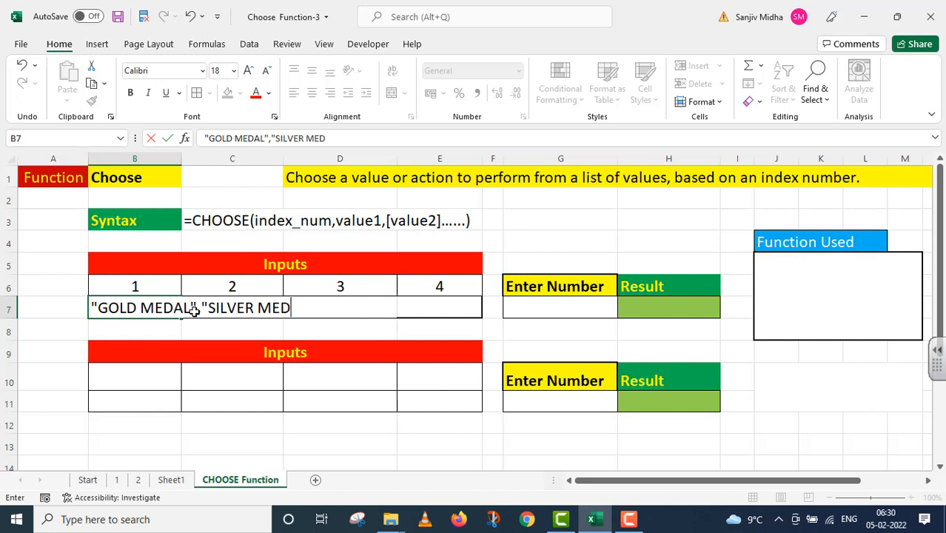
type("L\",\"")
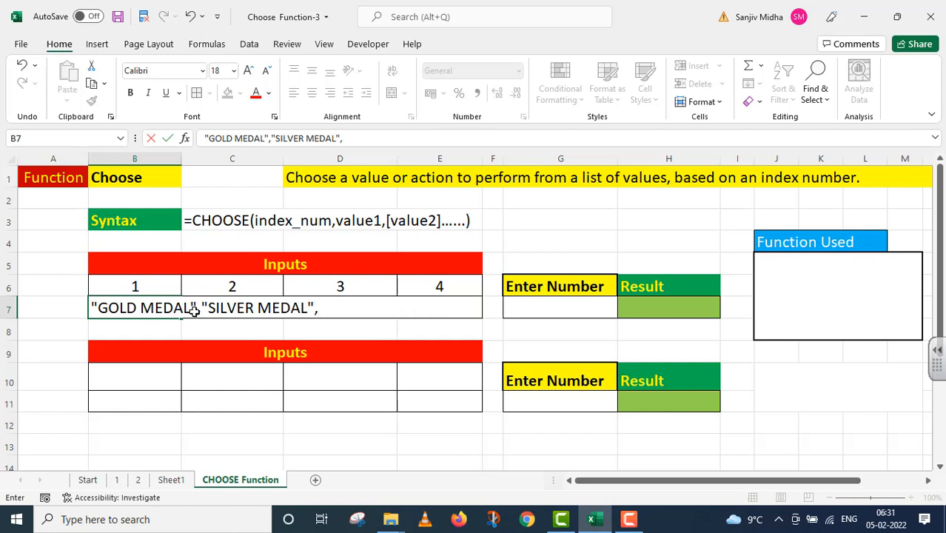
type("BRONZE ")
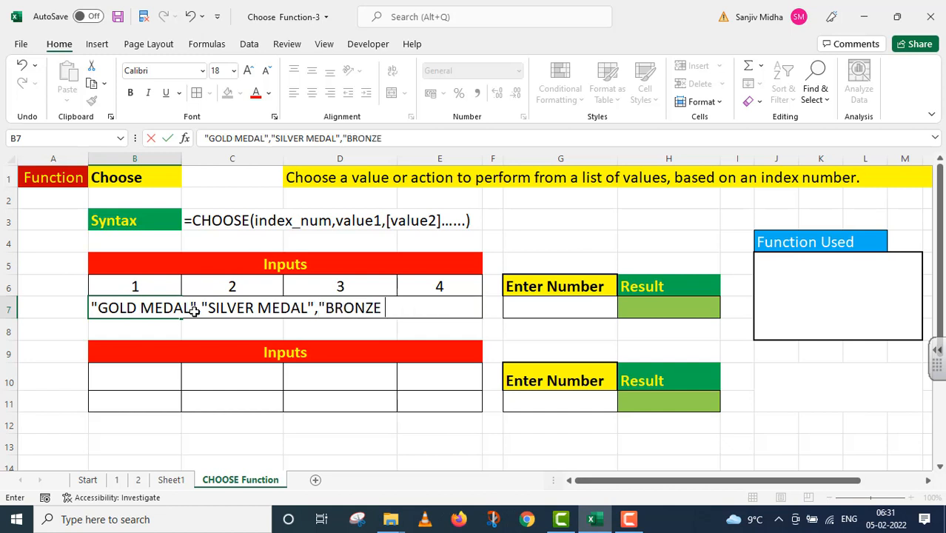
type("MEDAL\", ")
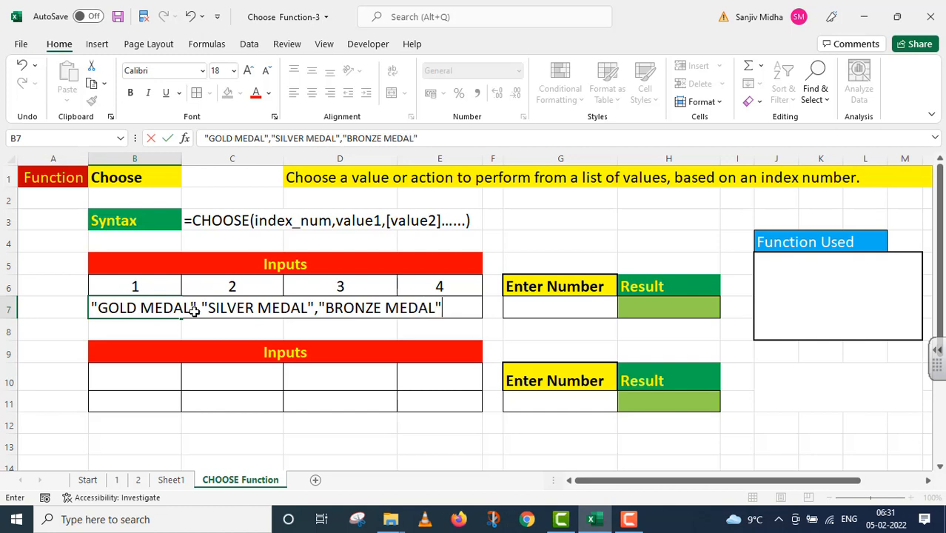
type("\"NO MEDAL")
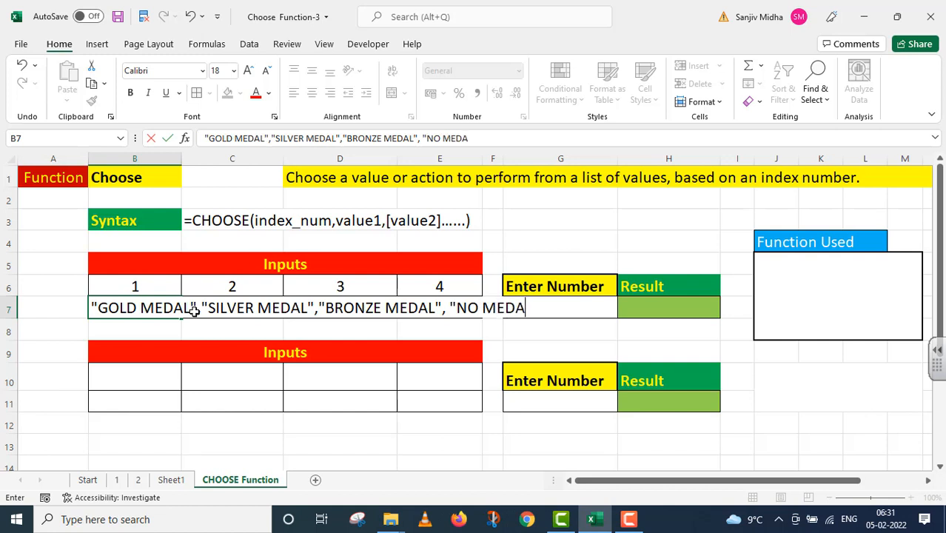
type("\"")
left_click(533, 308)
left_click_drag(503, 158, 574, 157)
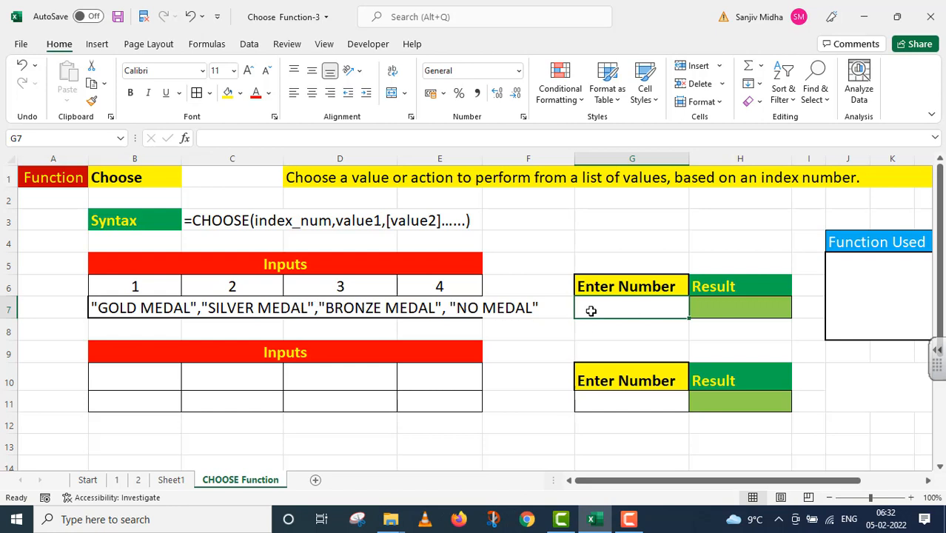
Step: Add a List data validation to the Enter Number cell G7, using cells B6:E6 as the source
left_click(249, 45)
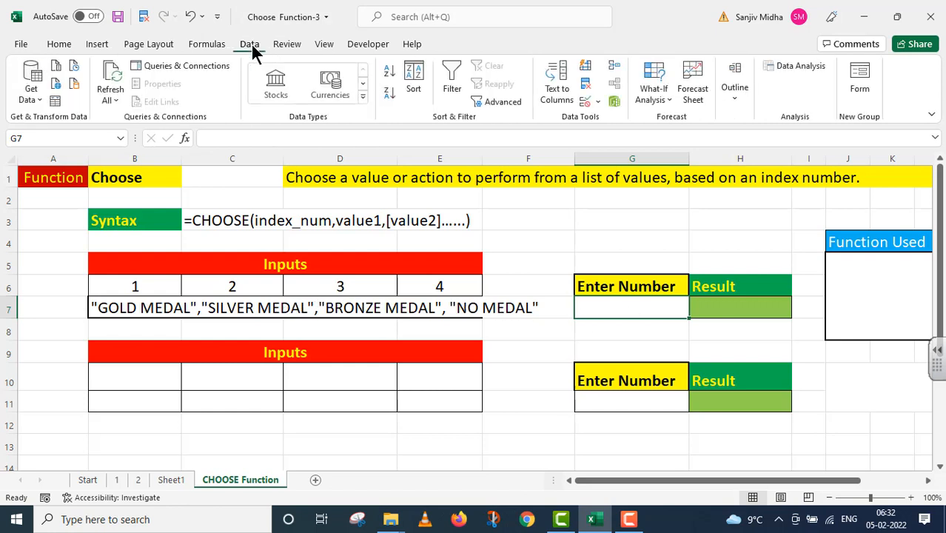
left_click(597, 103)
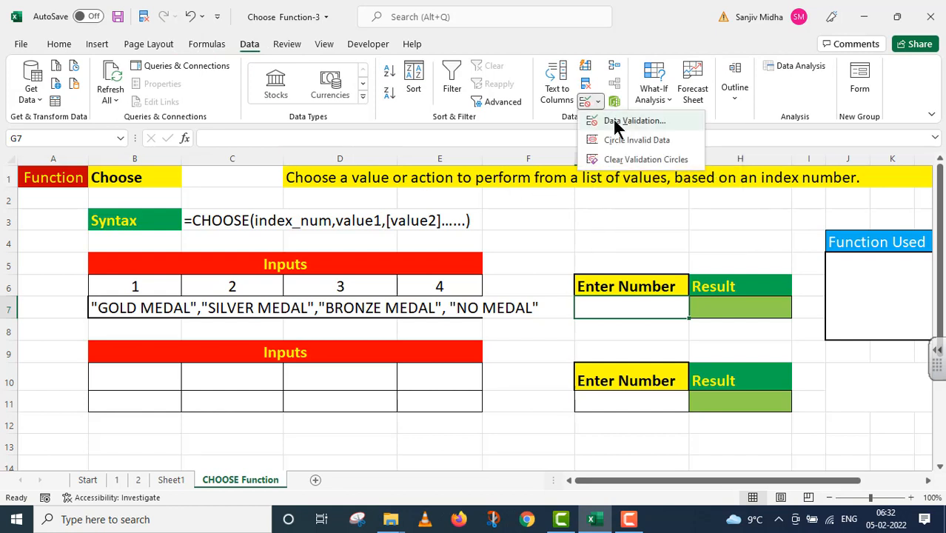
left_click(613, 118)
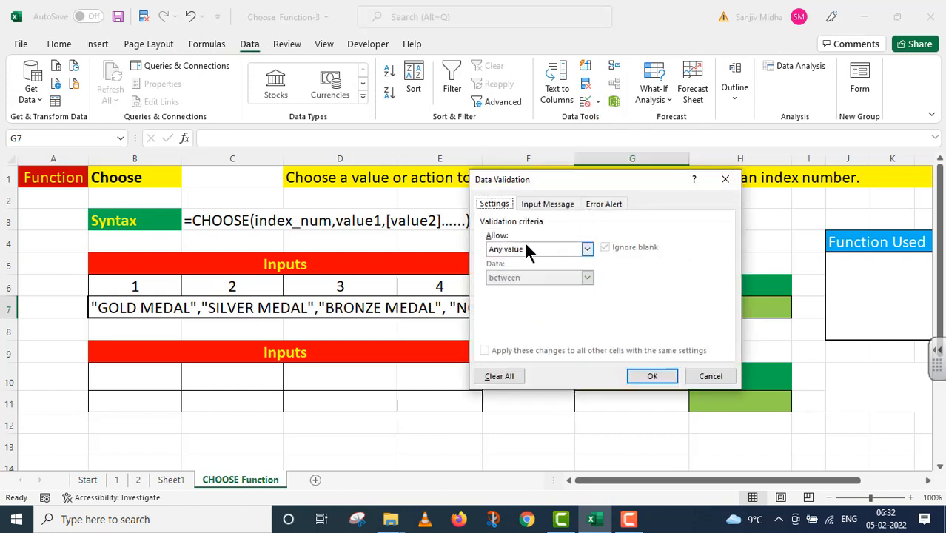
left_click(587, 249)
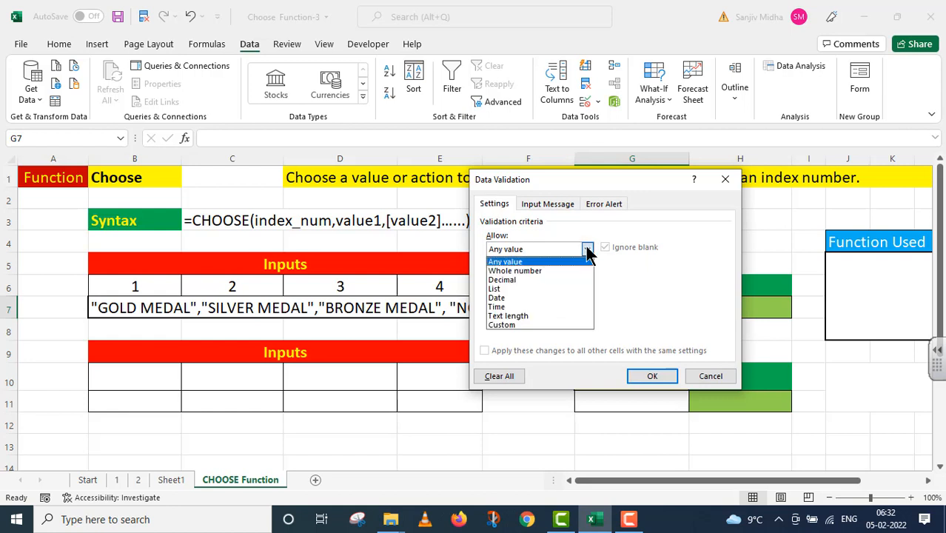
left_click(546, 289)
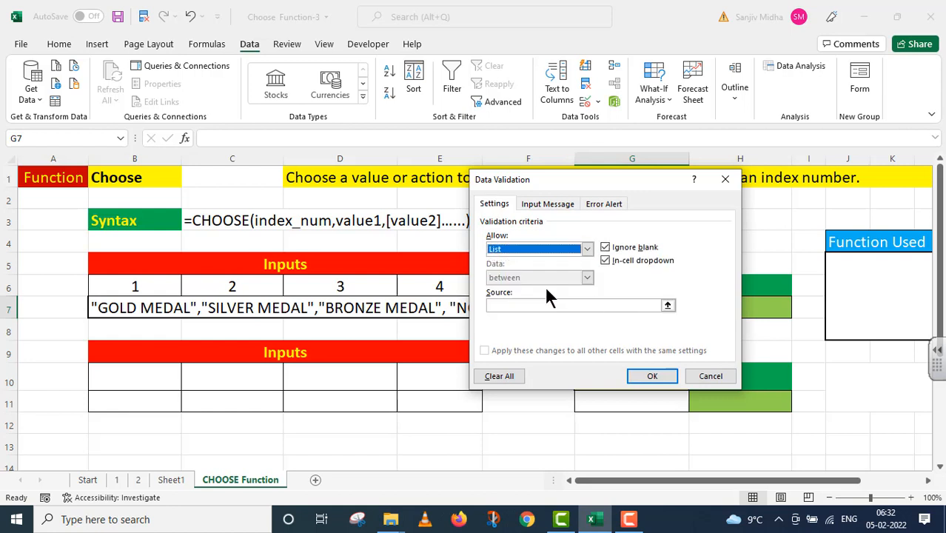
left_click(503, 305)
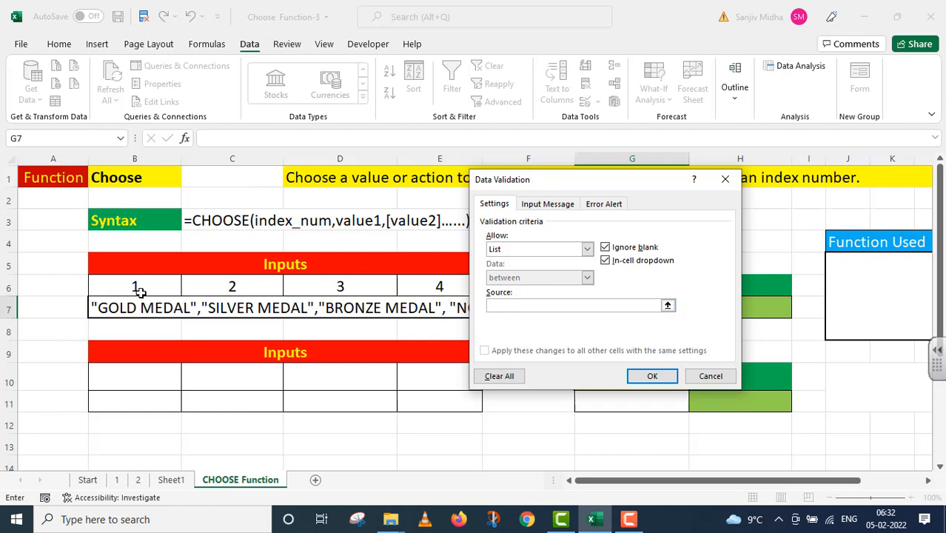
left_click_drag(137, 288, 400, 282)
left_click(651, 375)
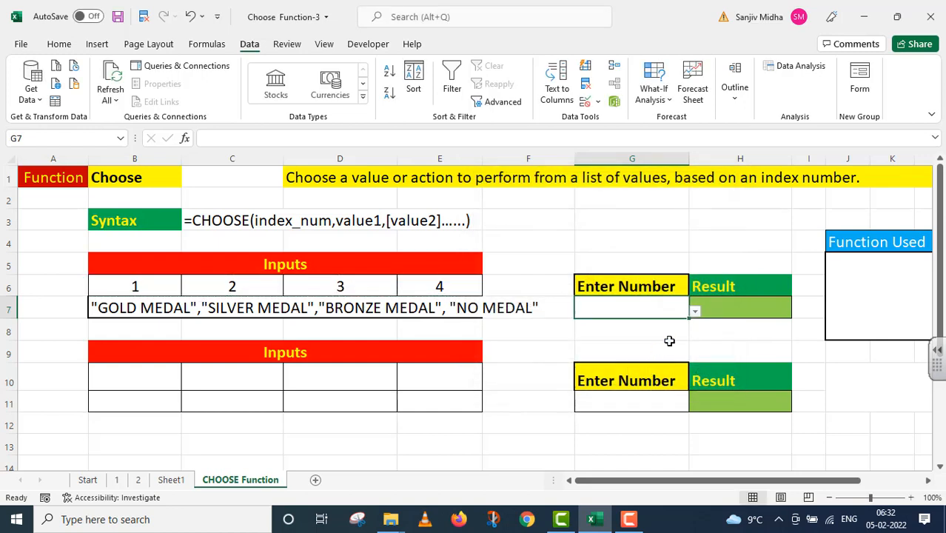
Step: Test the in-cell list in G7 by choosing 2 and 3 in turn
left_click(698, 311)
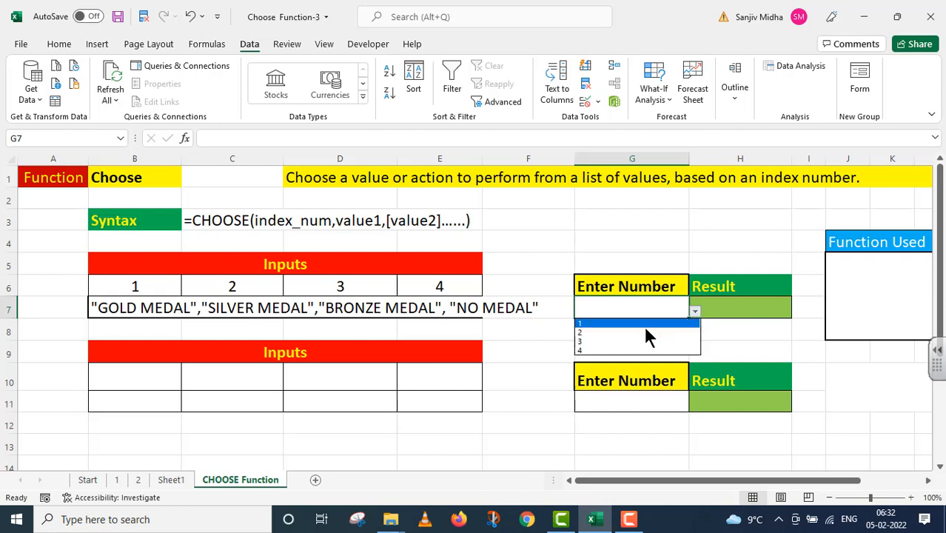
left_click(591, 332)
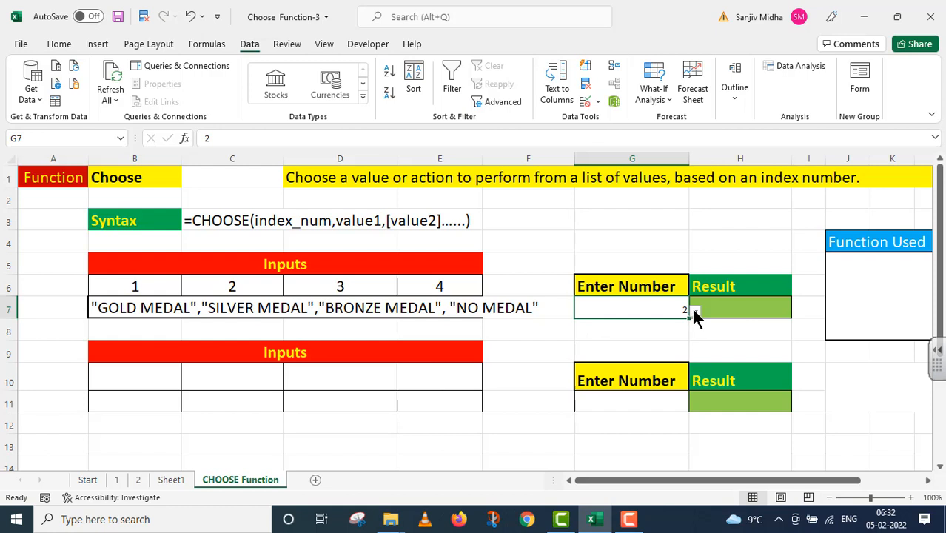
left_click(695, 311)
left_click(648, 339)
Step: Set the font size of cells G7:H7 to 18 and choose 1 from the list in G7
left_click(59, 44)
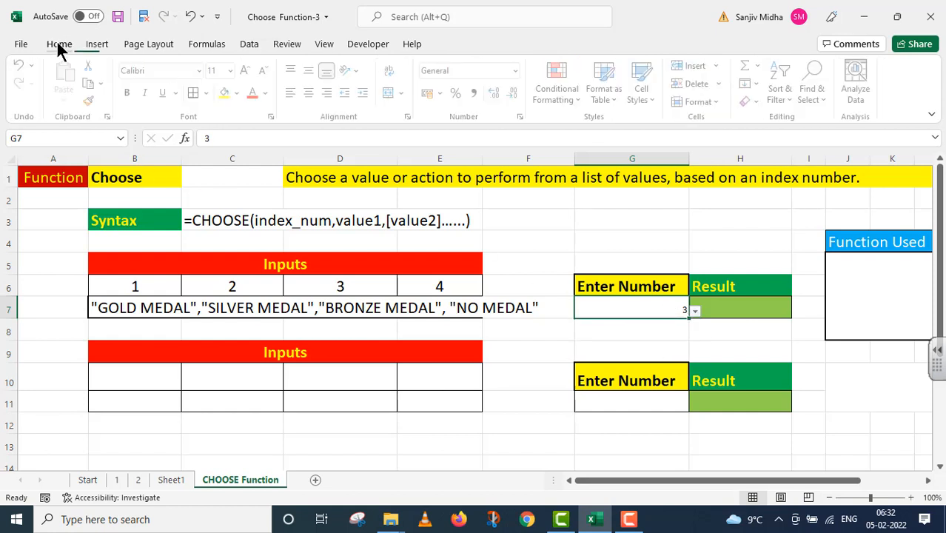
left_click_drag(617, 311, 726, 304)
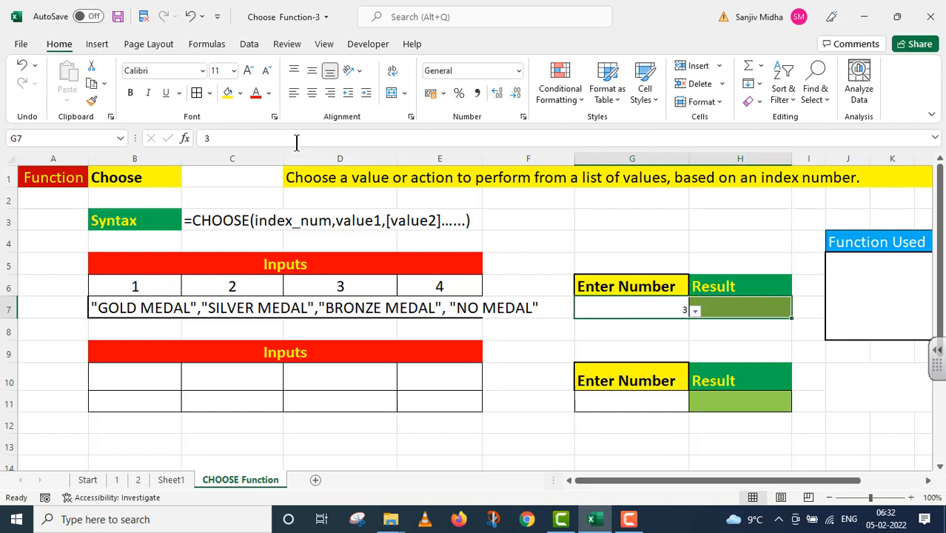
left_click(234, 71)
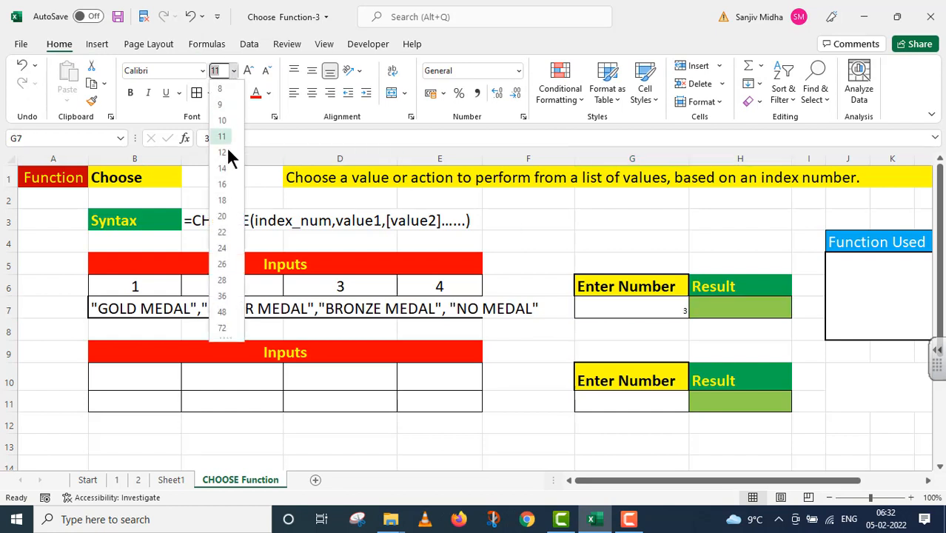
left_click(224, 204)
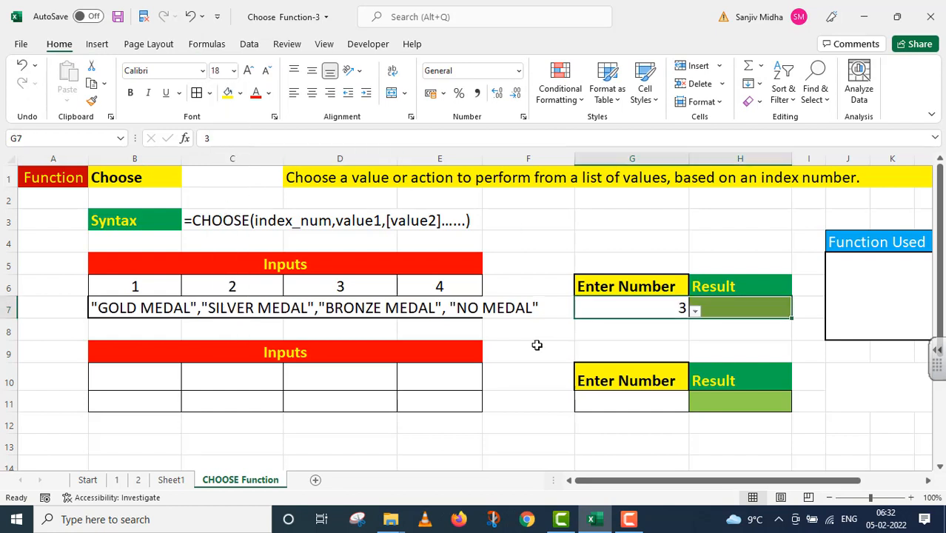
left_click(695, 311)
left_click(611, 325)
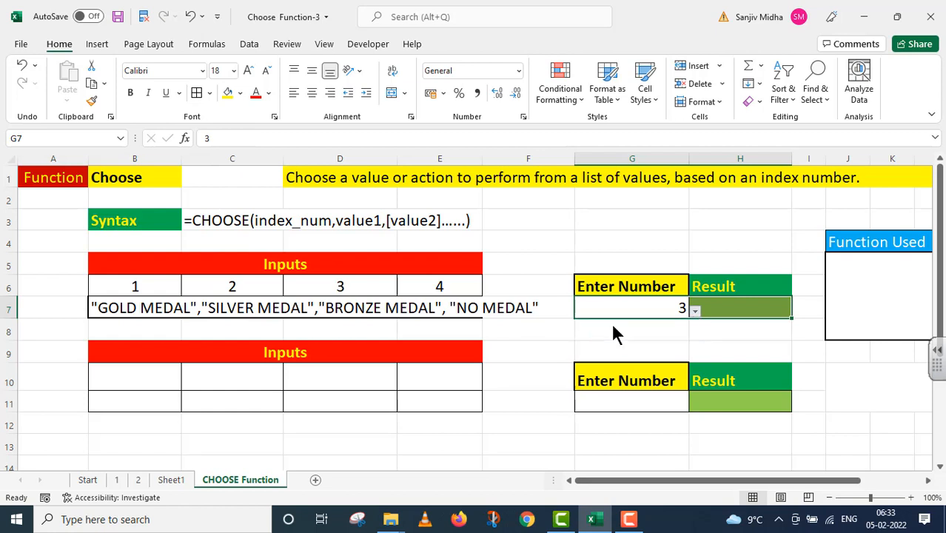
Step: Enter the formula =CHOOSE(G7,"GOLD MEDAL","SILVER MEDAL","BRONZE MEDAL","NO MEDAL") in the Result cell H7
left_click(725, 306)
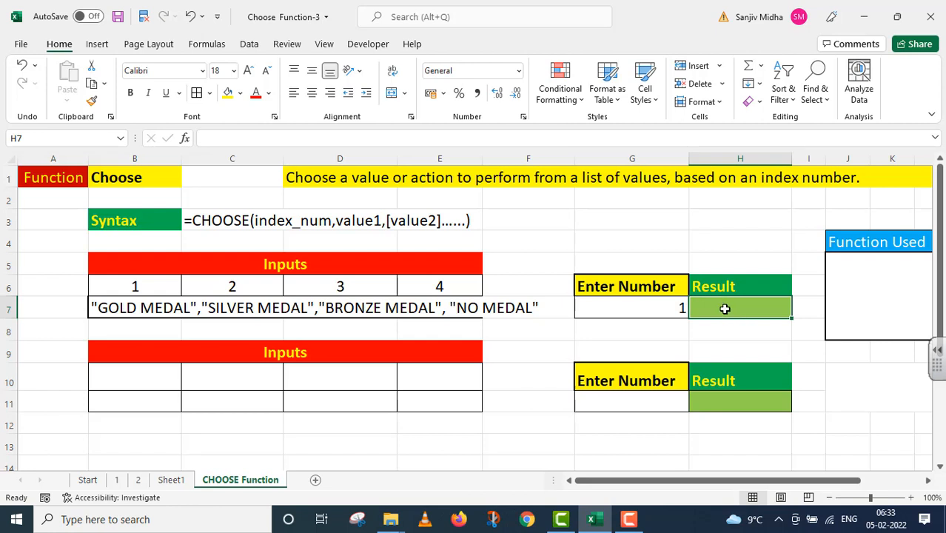
type("=")
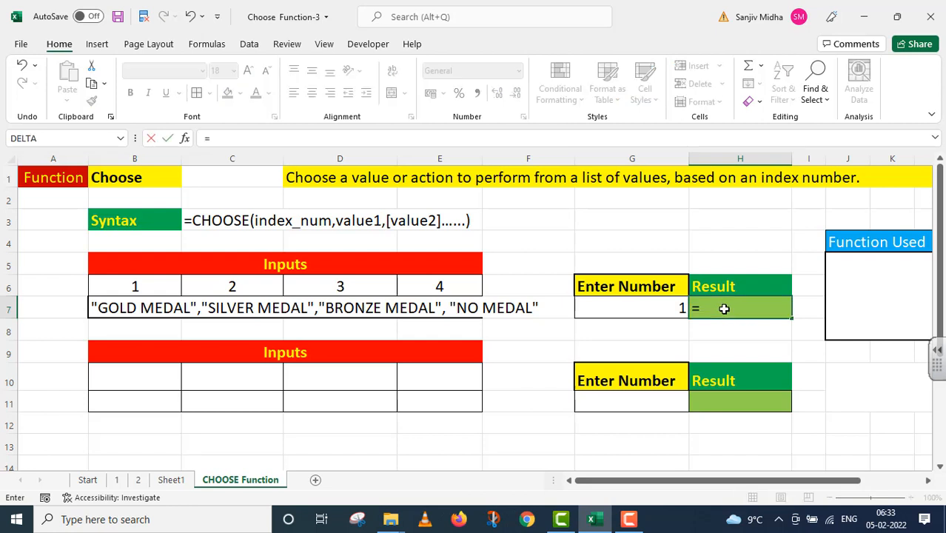
type("CHOOSE")
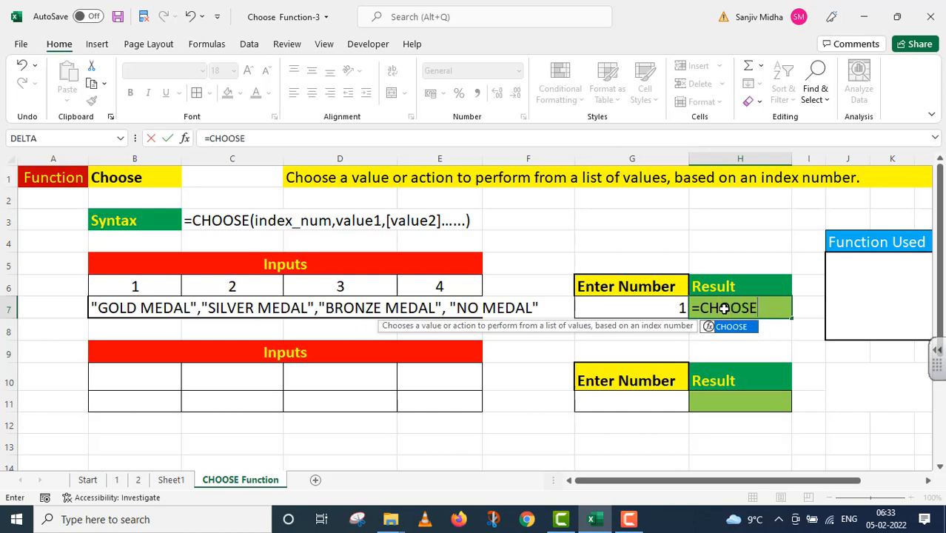
type("(")
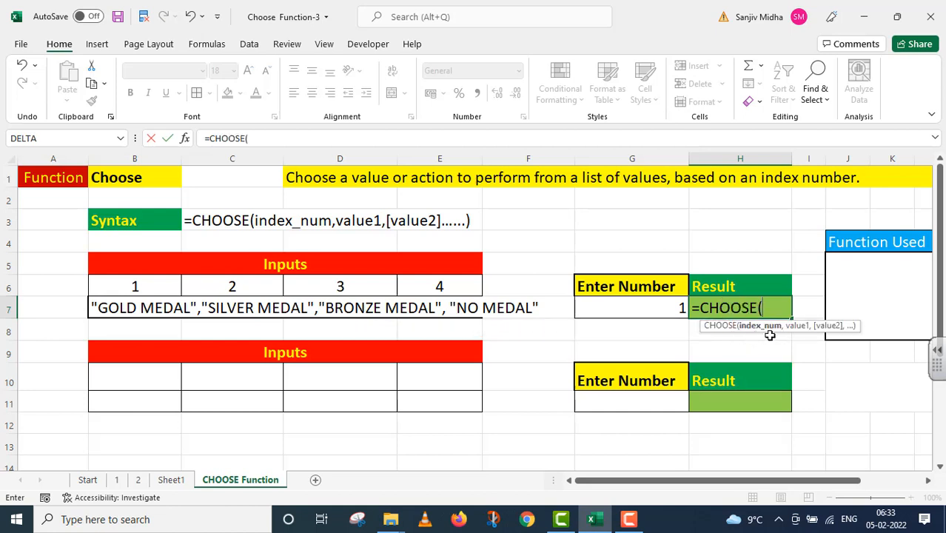
left_click(664, 305)
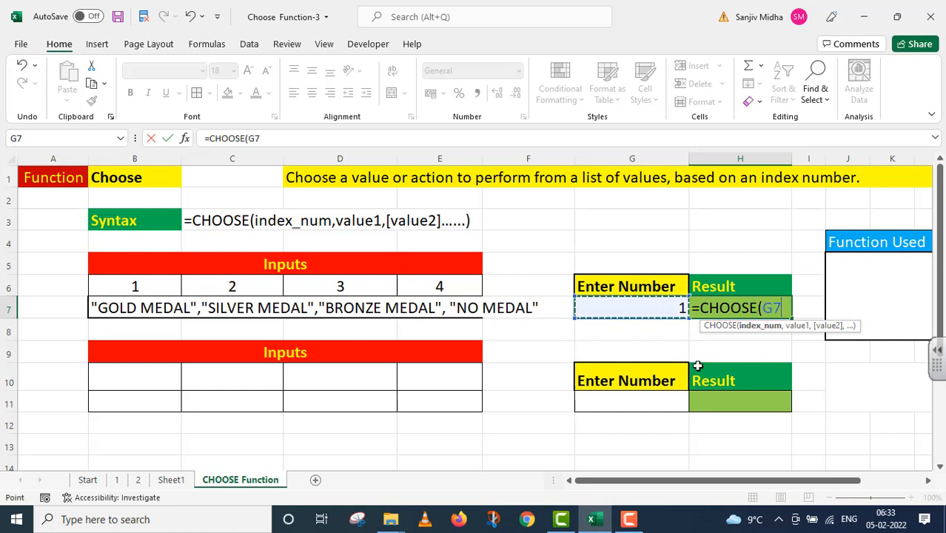
type(",")
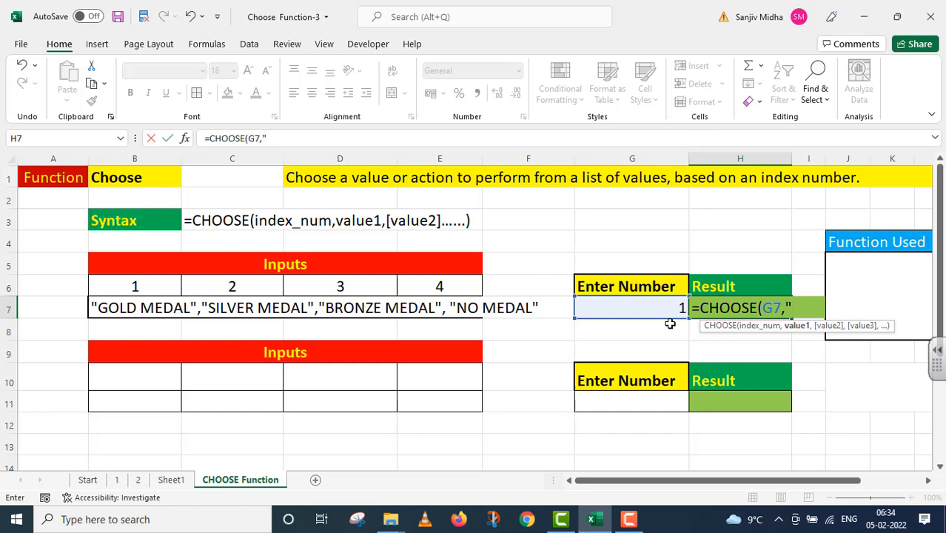
type("GOLD MEDA")
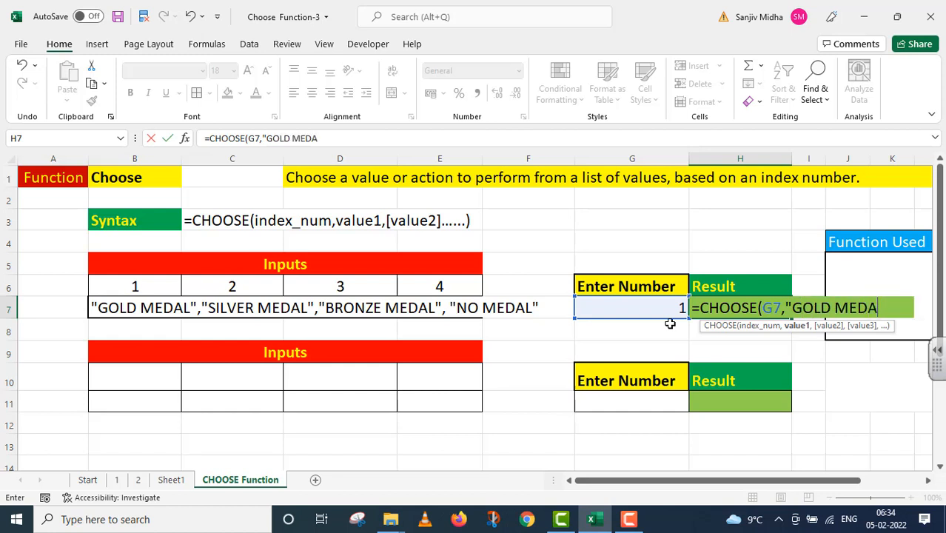
type("L\",")
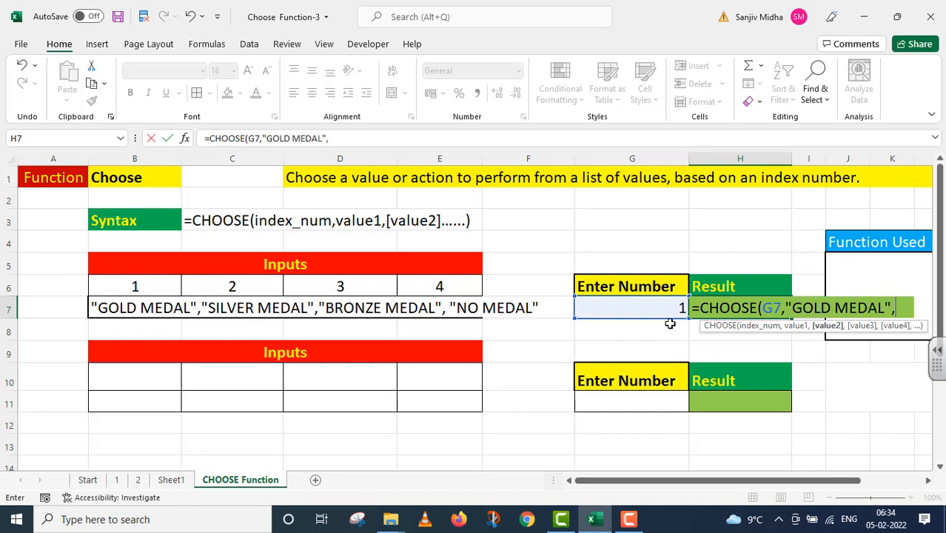
type("\"SILV")
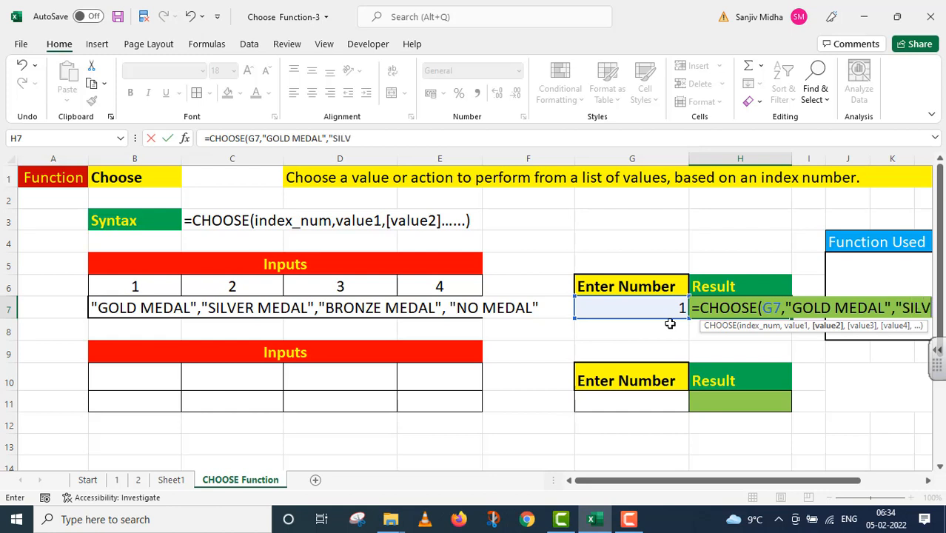
type("ER ME")
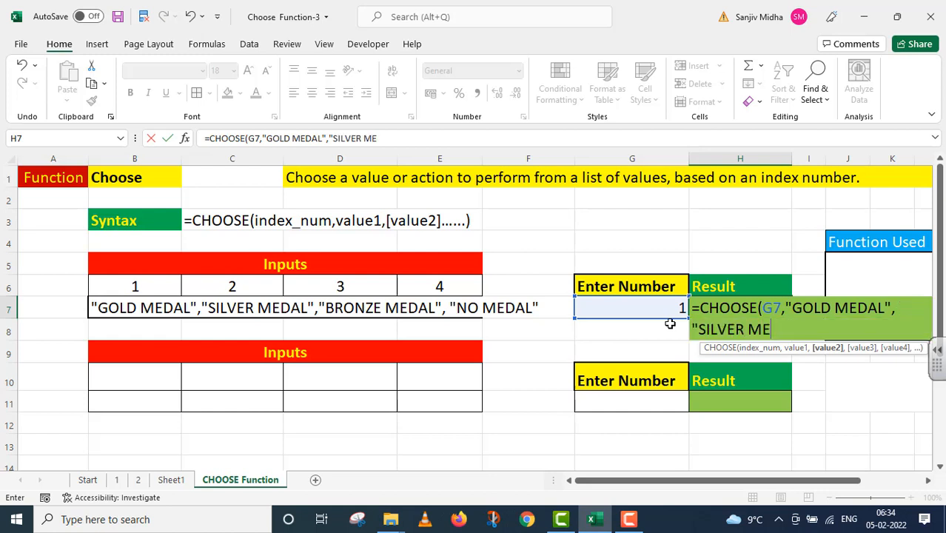
type("DAL\",")
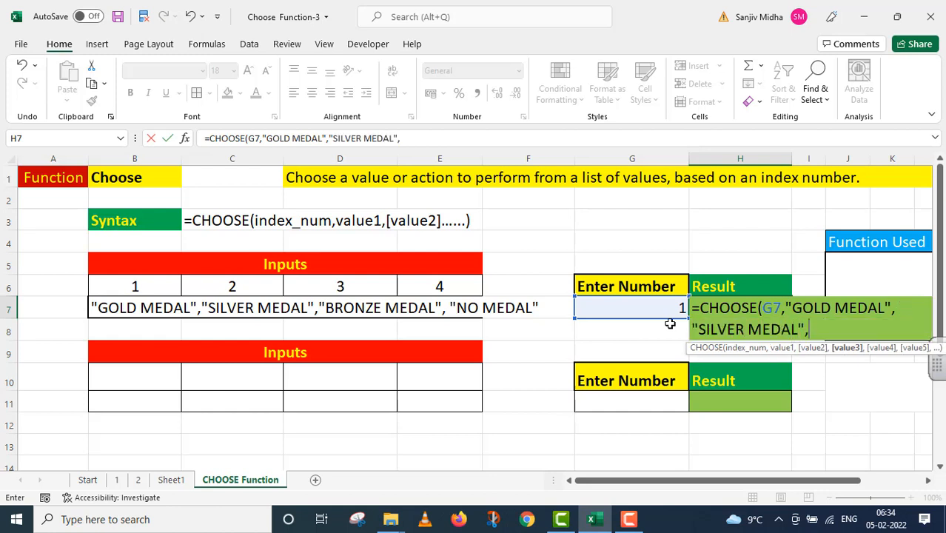
type("\"BRON")
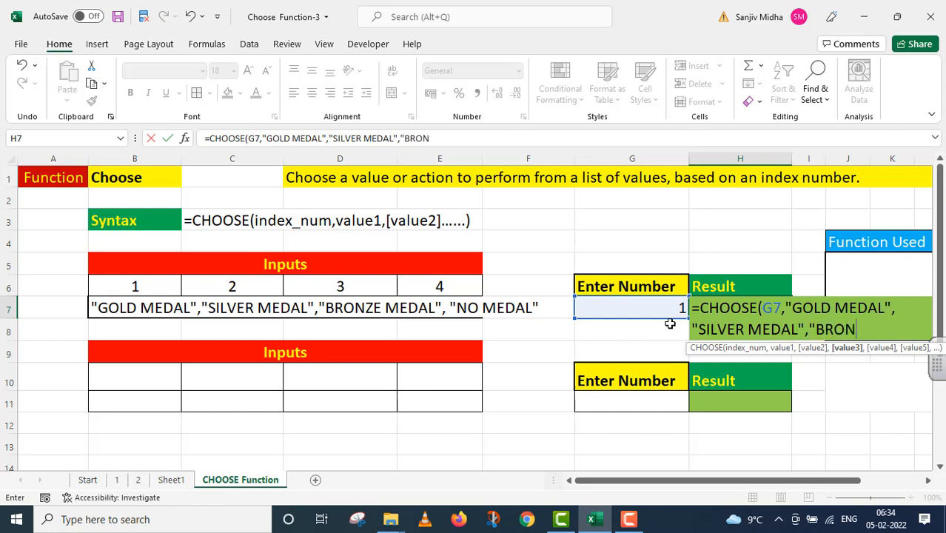
type("ZE ME")
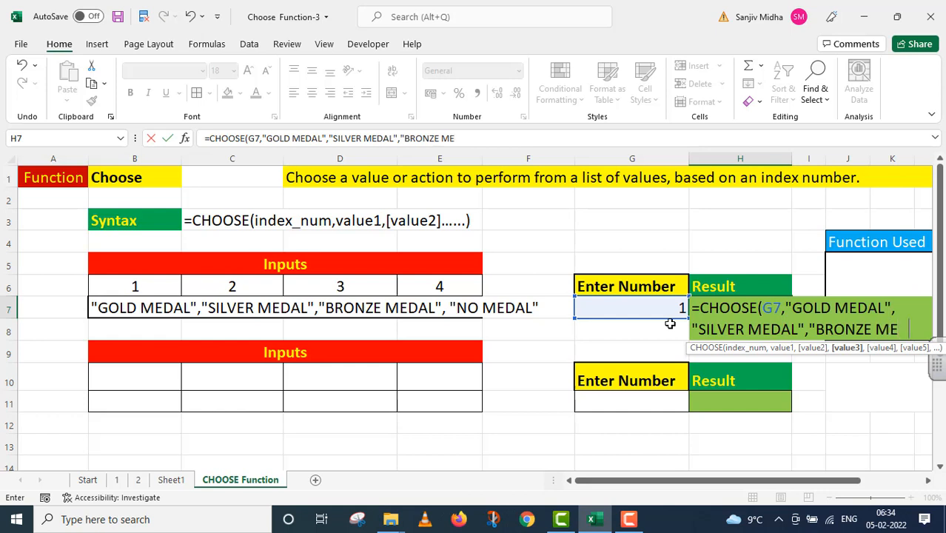
type("DAL\",")
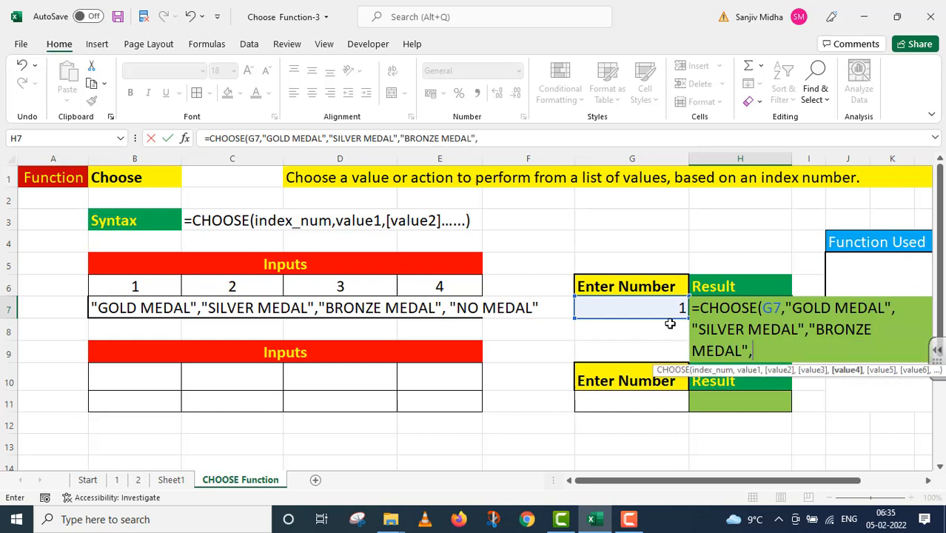
type("\"NO MEDAL")
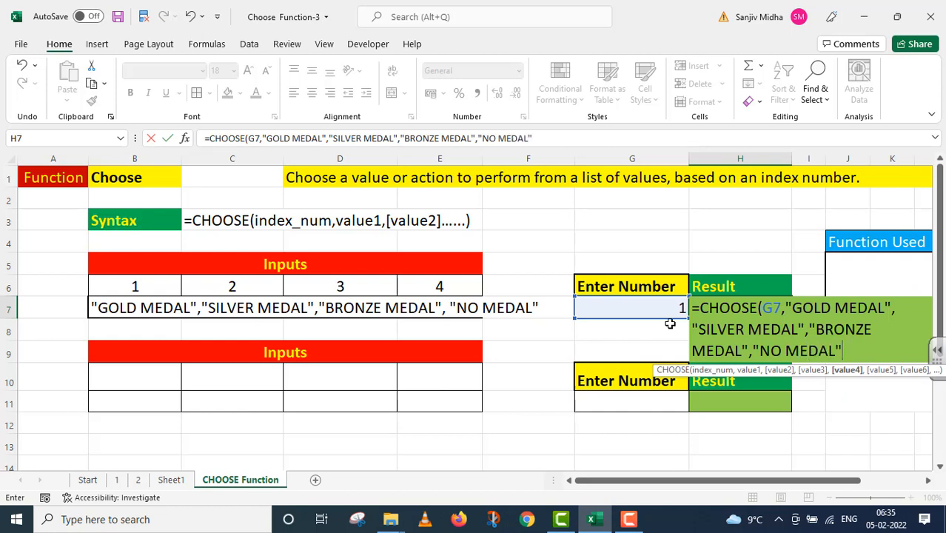
type("\")")
key("Return")
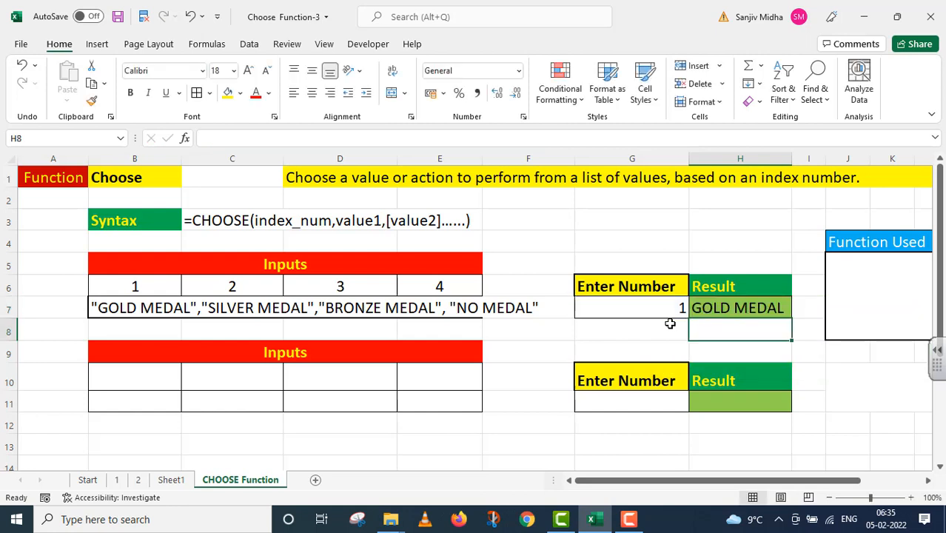
Step: Test the formula by choosing 2 and 3 in turn from the list in G7, and widen column H to fit the result
left_click(670, 311)
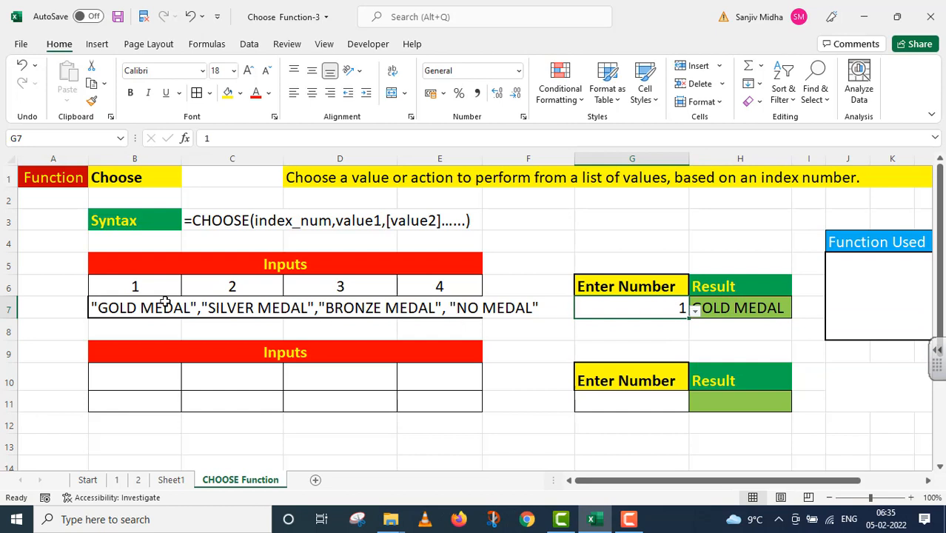
left_click(696, 311)
left_click(646, 334)
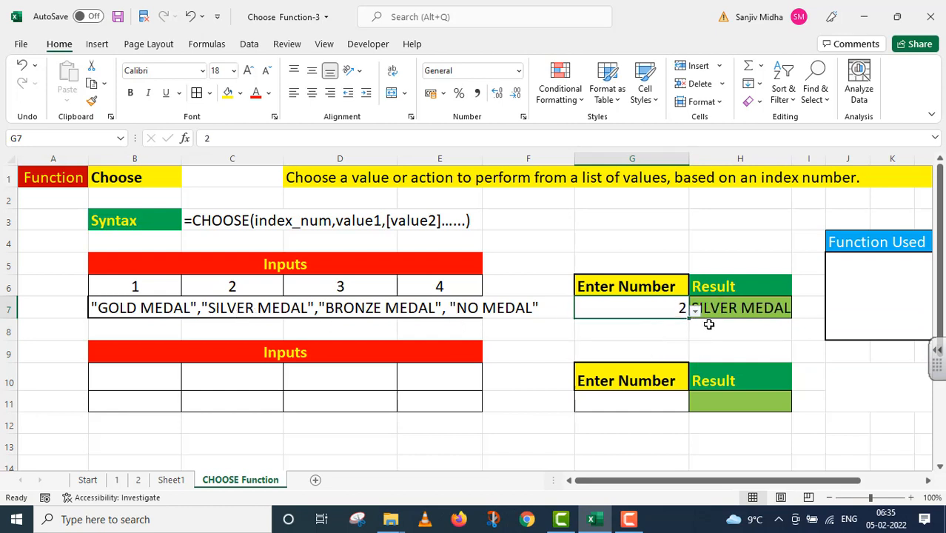
left_click(695, 312)
left_click(659, 341)
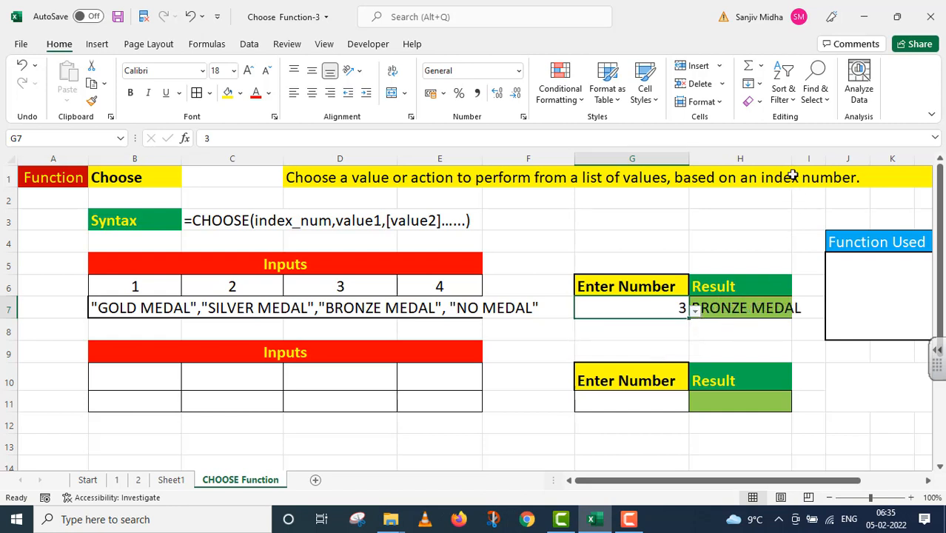
left_click_drag(791, 160, 803, 176)
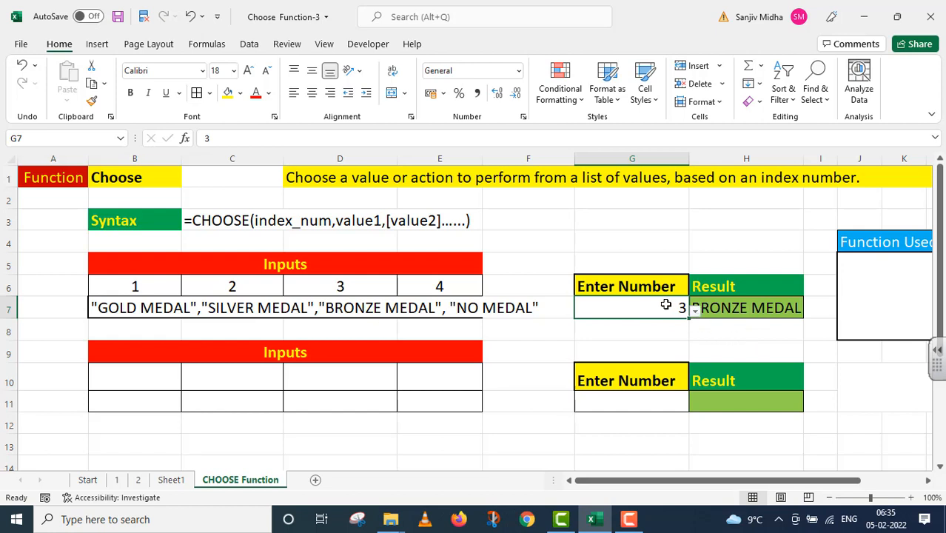
Step: Copy the full CHOOSE formula text from cell H7, and narrow columns I and F
left_click(731, 307)
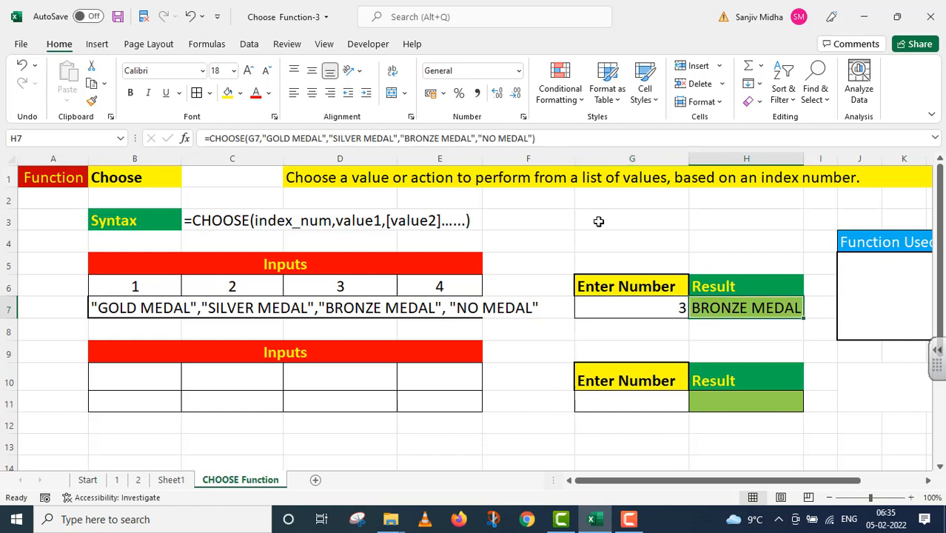
left_click(547, 138)
left_click_drag(547, 138, 201, 188)
key("ctrl+c")
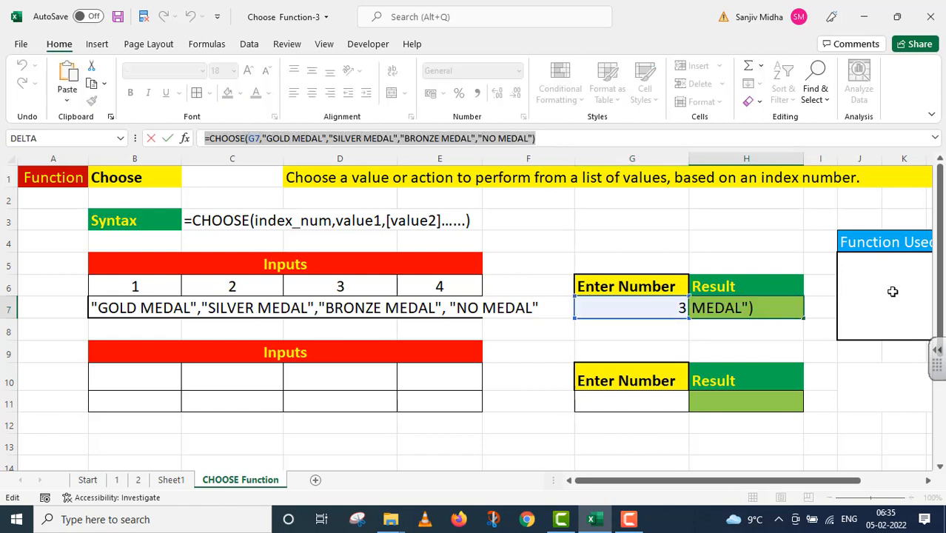
left_click(853, 269)
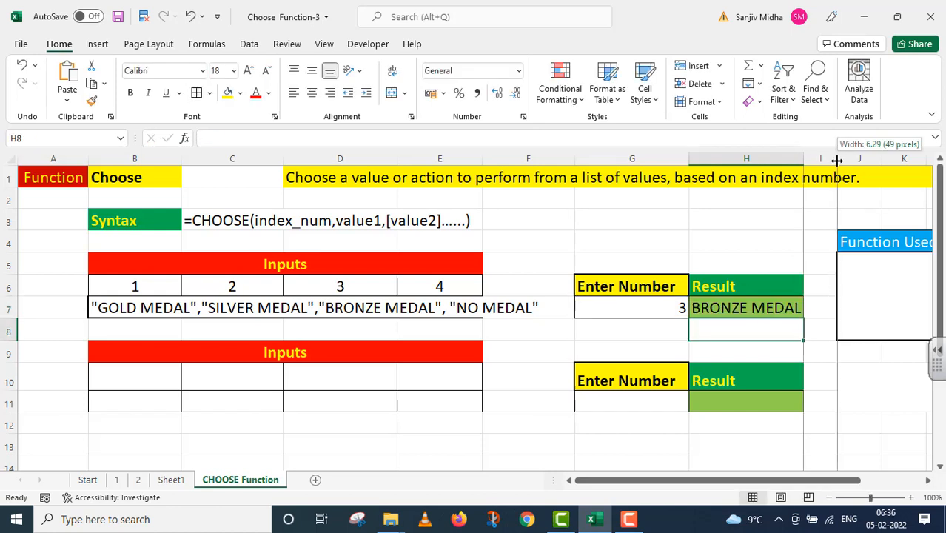
left_click_drag(836, 160, 820, 163)
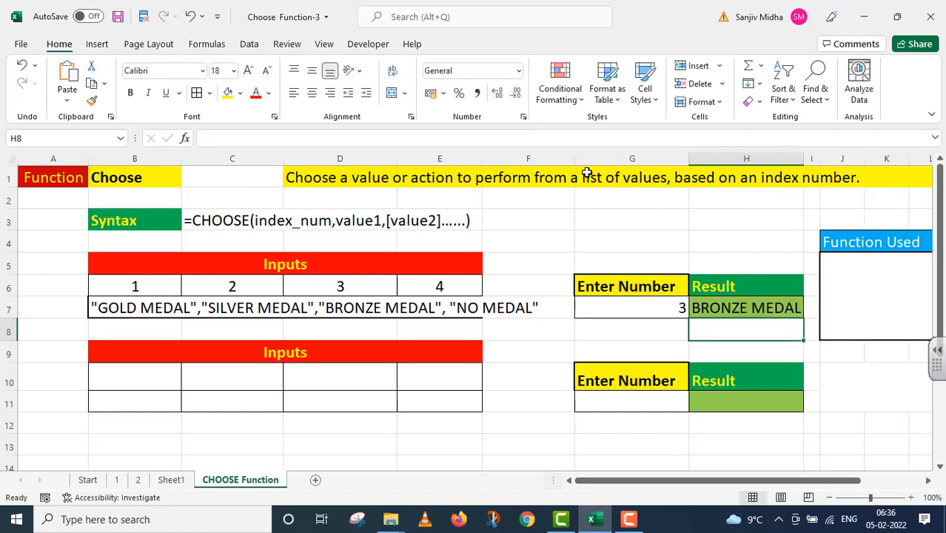
left_click_drag(575, 160, 544, 168)
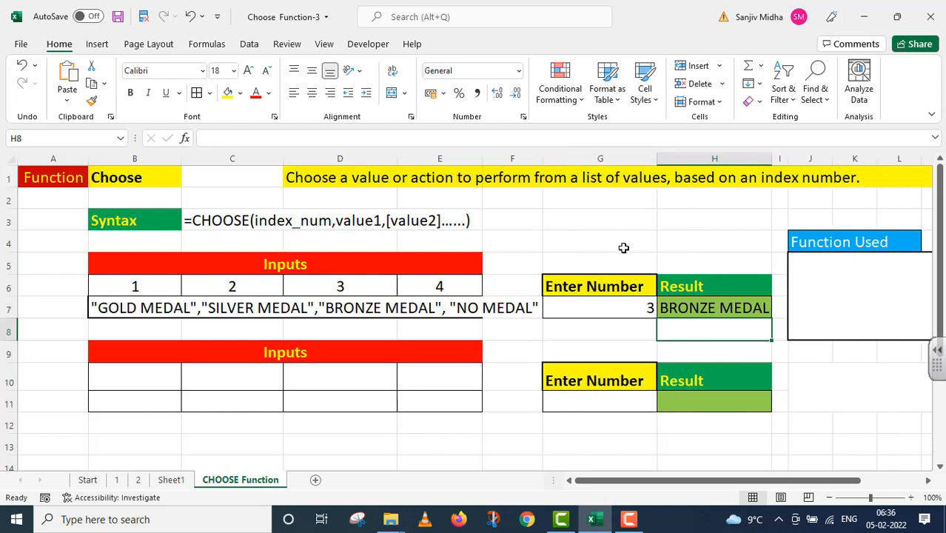
Step: Paste the copied formula into the Function Used box as text with a leading apostrophe, and narrow column F
left_click(798, 263)
key("ctrl+v")
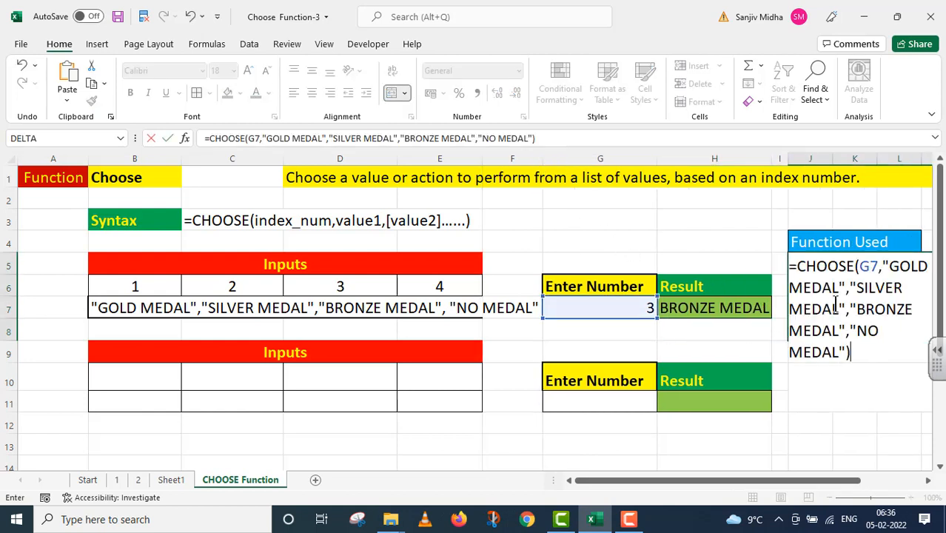
left_click(789, 265)
type("'")
key("Return")
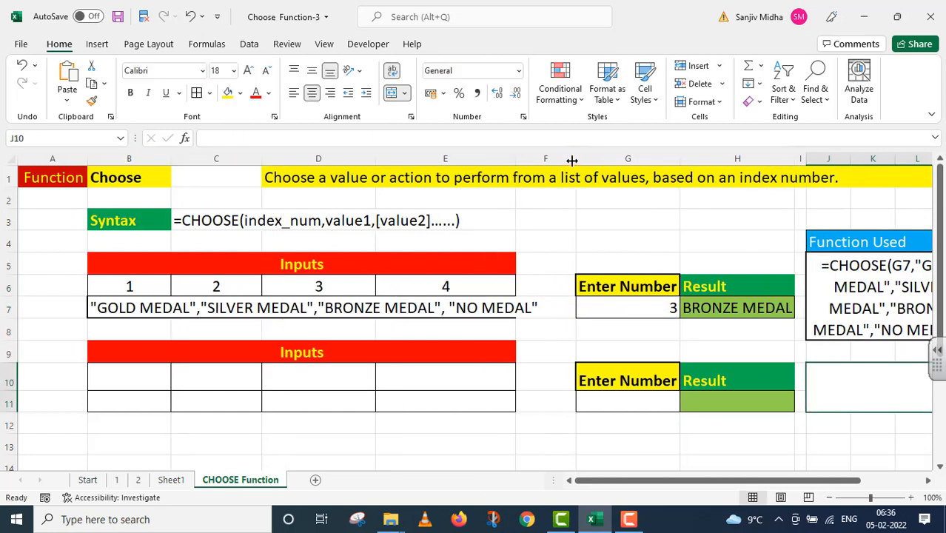
left_click_drag(575, 159, 543, 156)
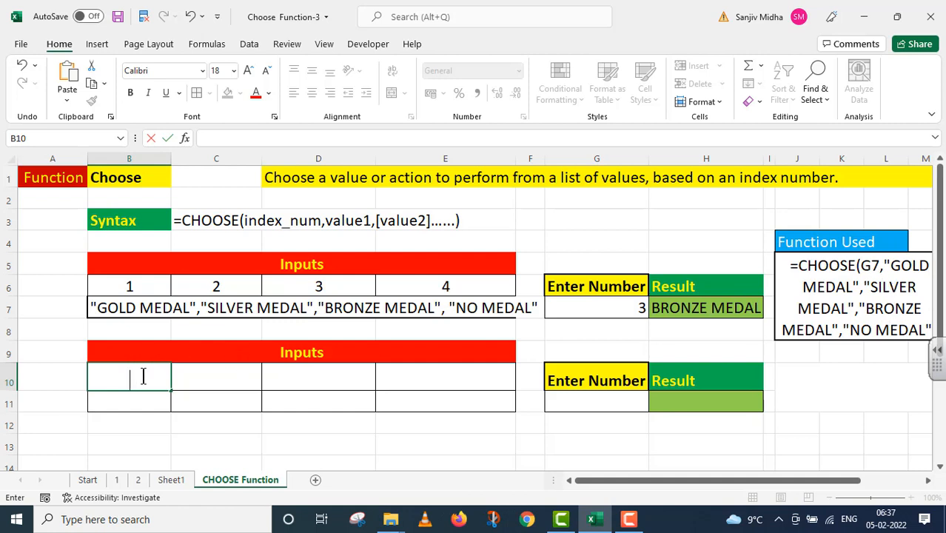
Step: Enter the index numbers 1, 2, 3 and 4 in cells B10:E10 of the second Inputs table
type("1")
left_click(186, 380)
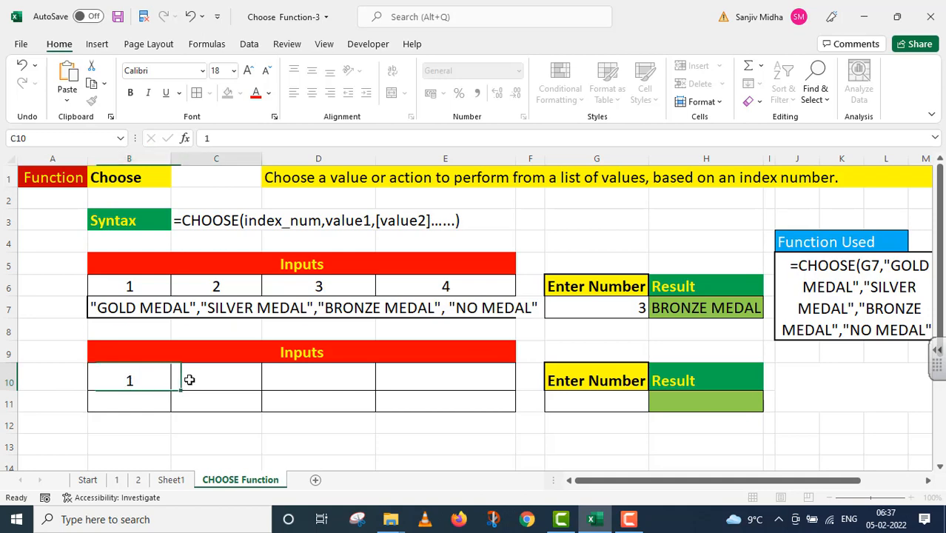
type("2")
left_click(296, 376)
type("3")
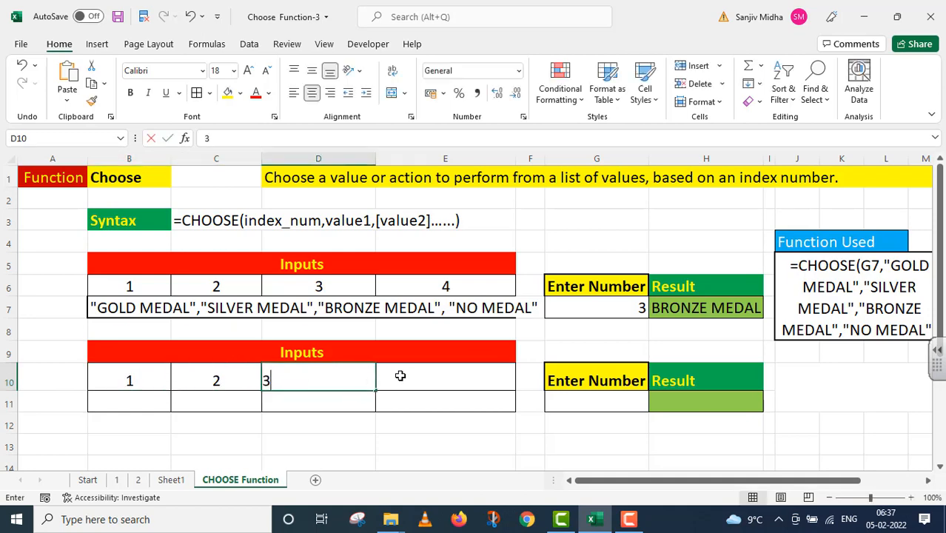
left_click(401, 376)
type("4")
Step: Enter Gold Medal, Silver Medal, Bronze Medal and No Medal in cells B11:E11 of the second Inputs table
left_click(147, 396)
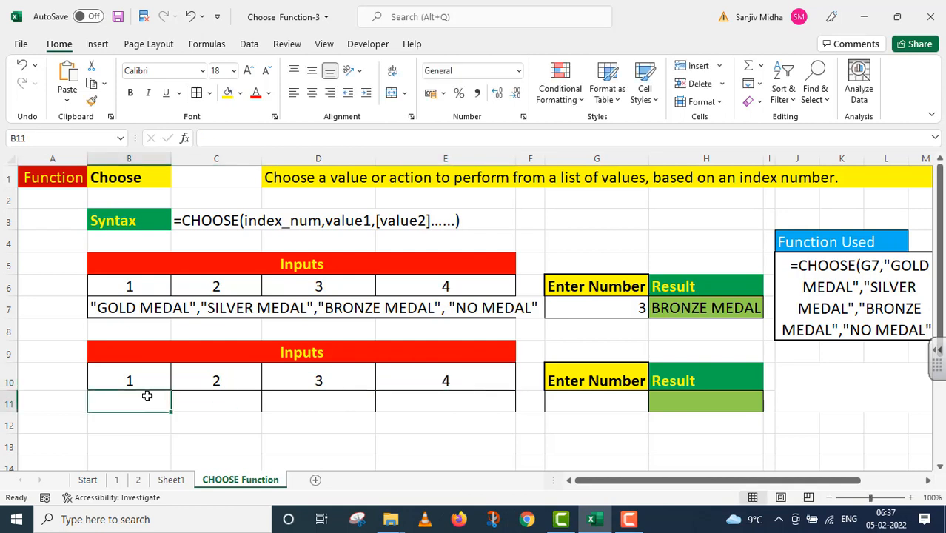
type("G")
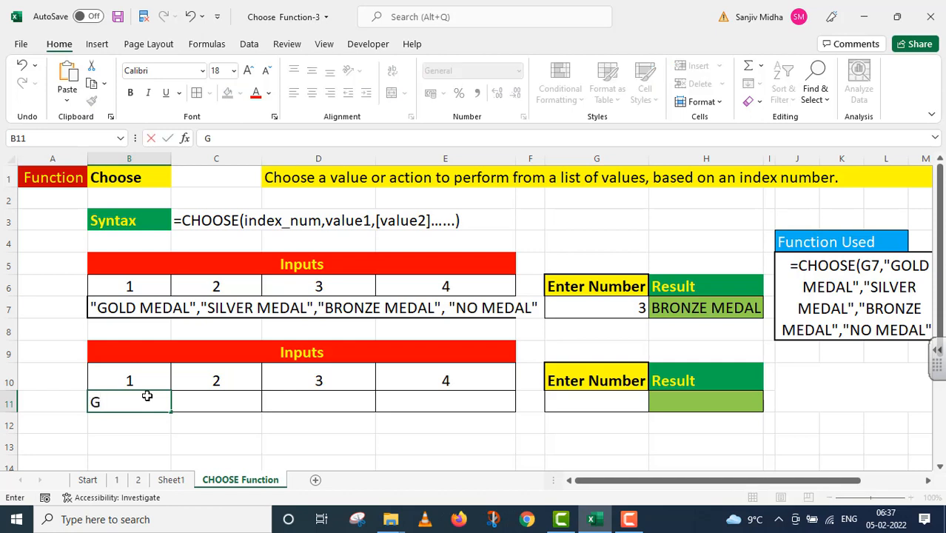
type("old Medal")
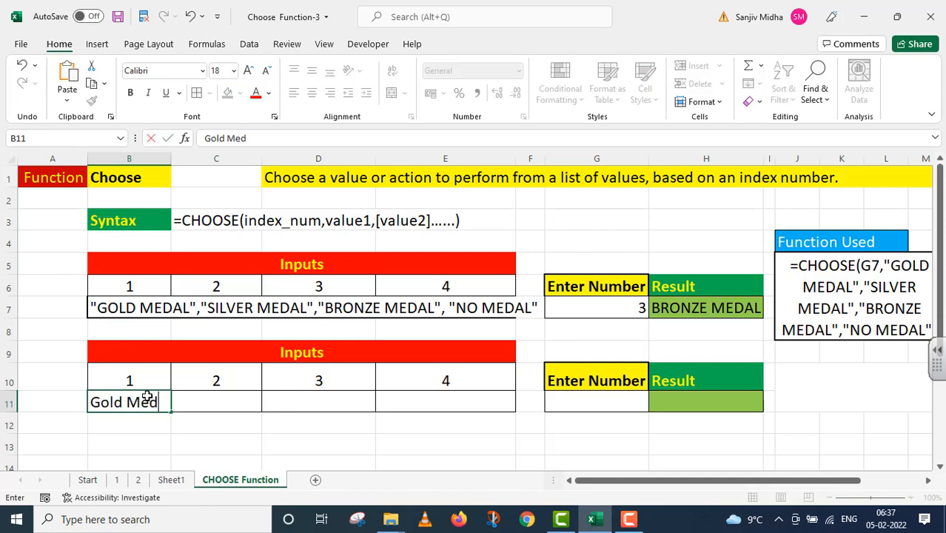
left_click(193, 399)
type("Sil")
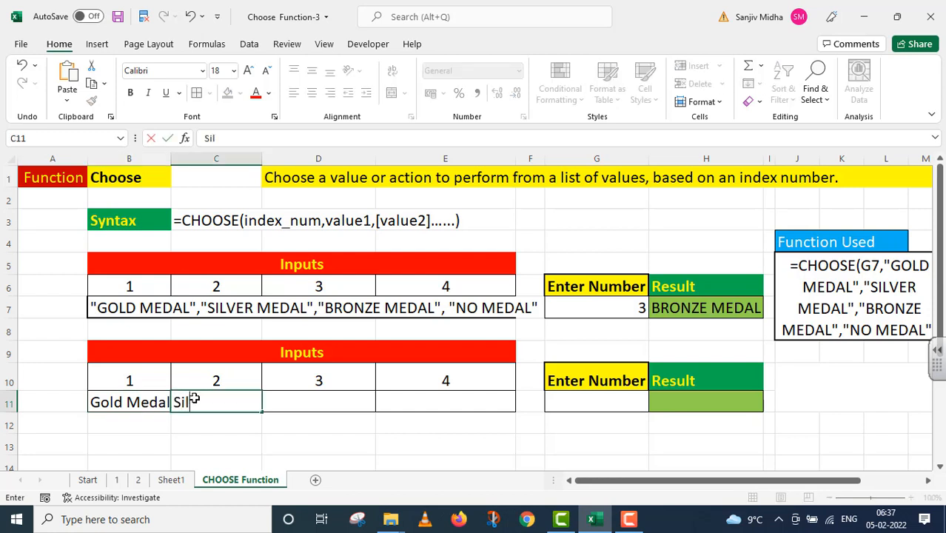
type("ver Medal")
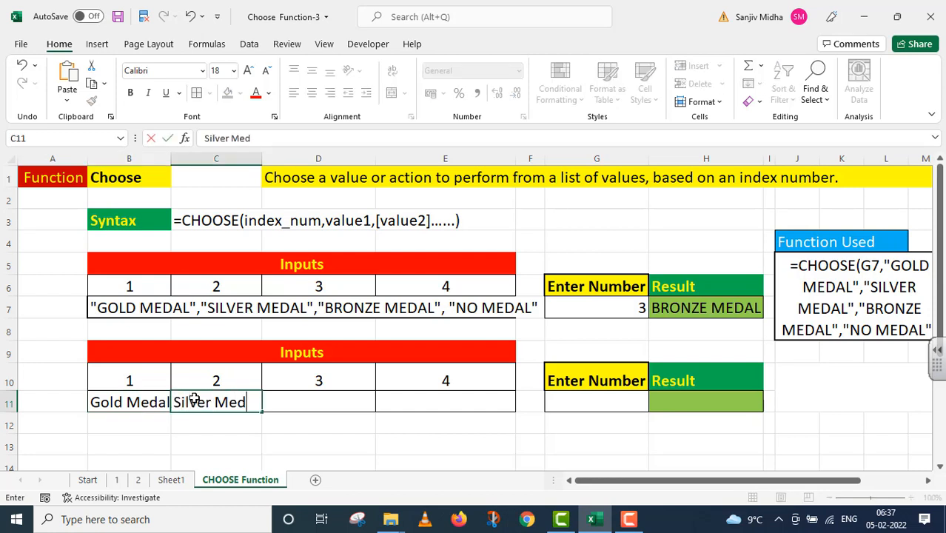
left_click(290, 404)
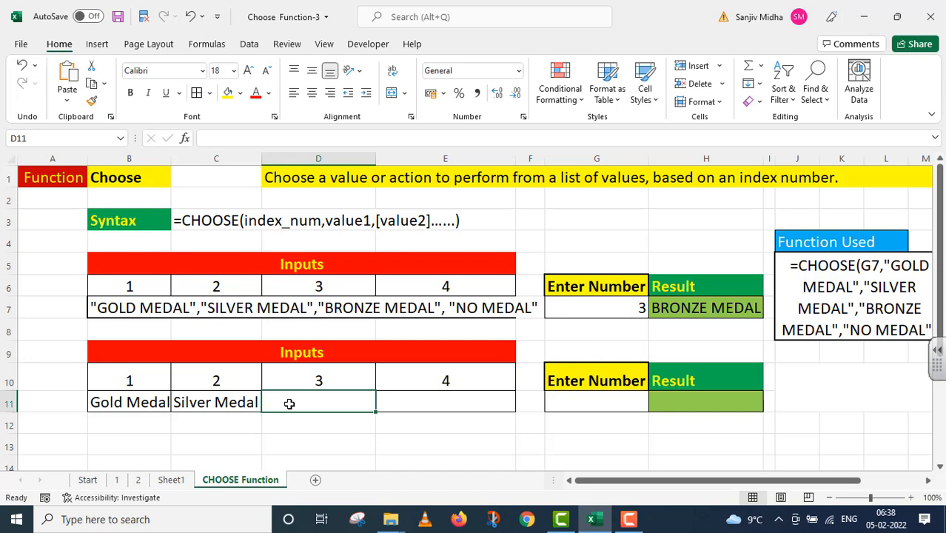
type("Bro")
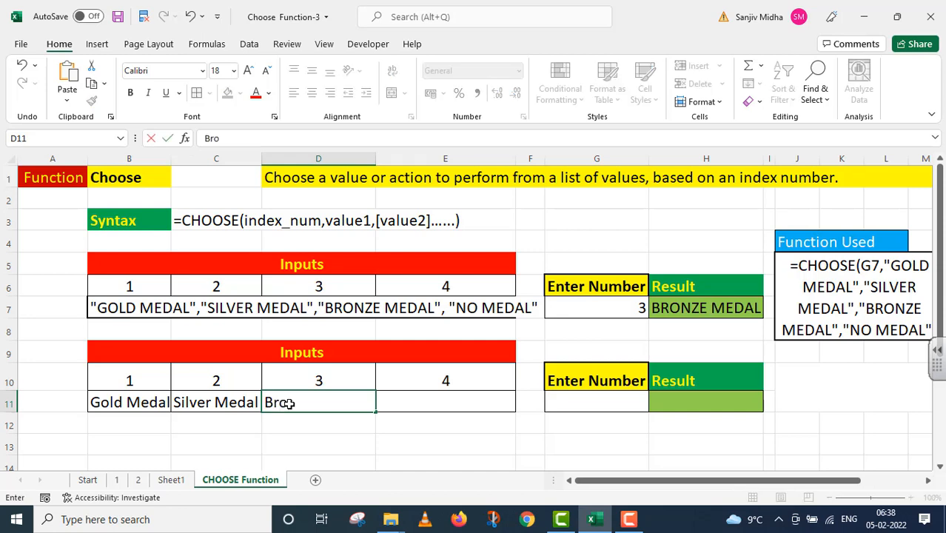
type("nze Medal")
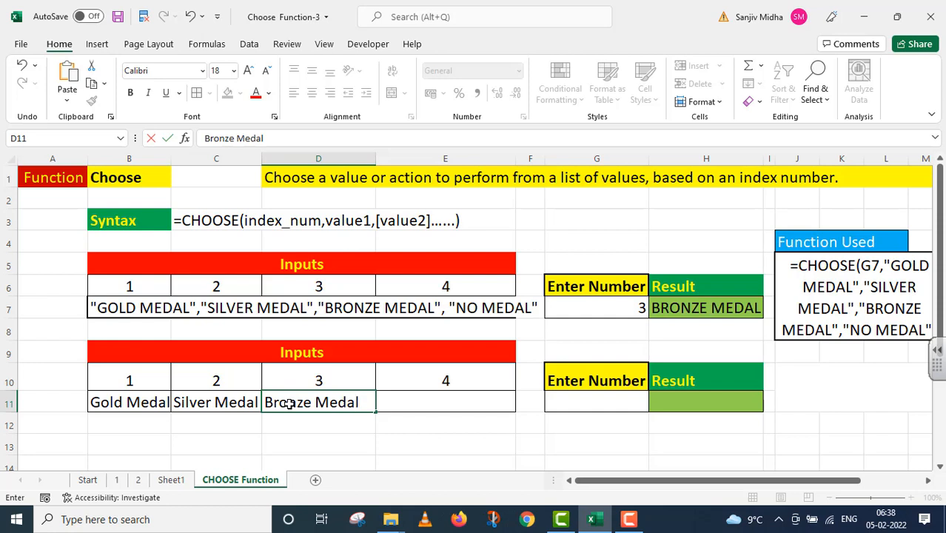
left_click(405, 401)
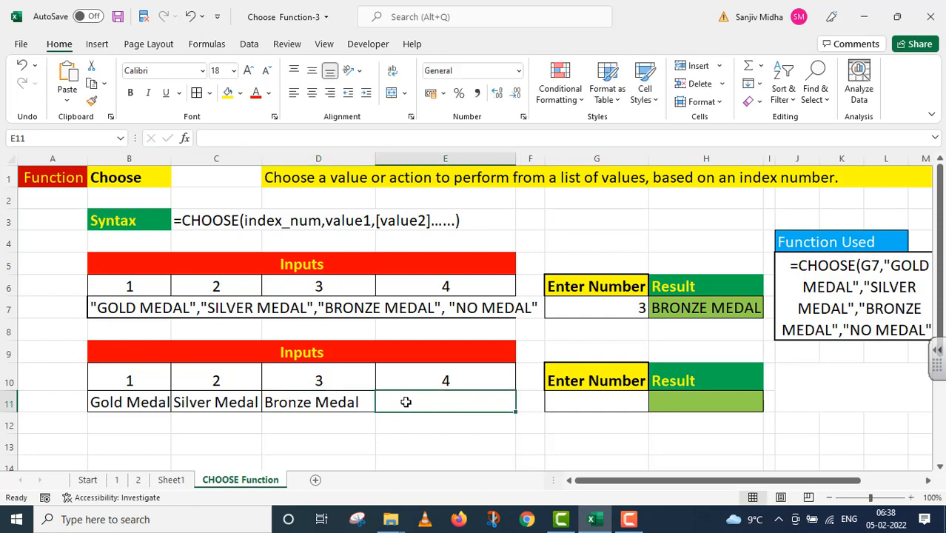
type("No M")
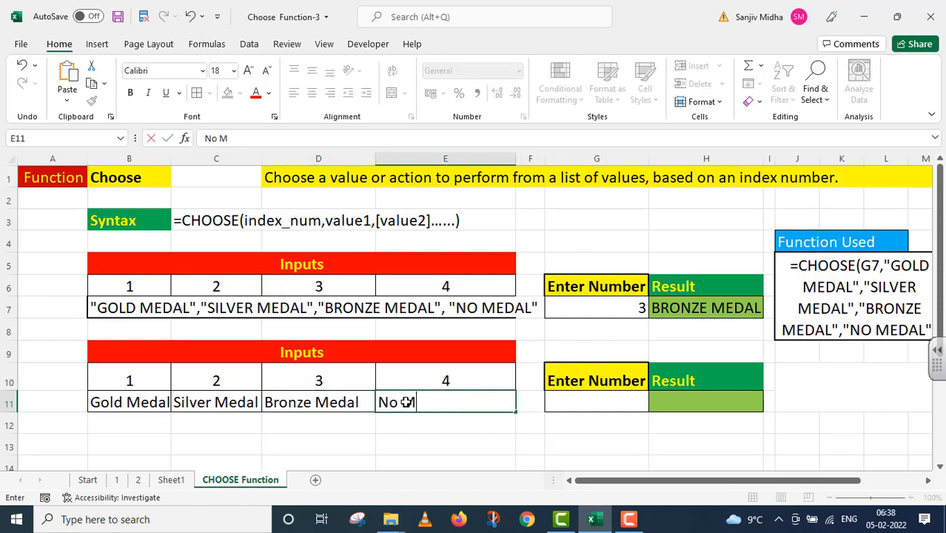
type("edal")
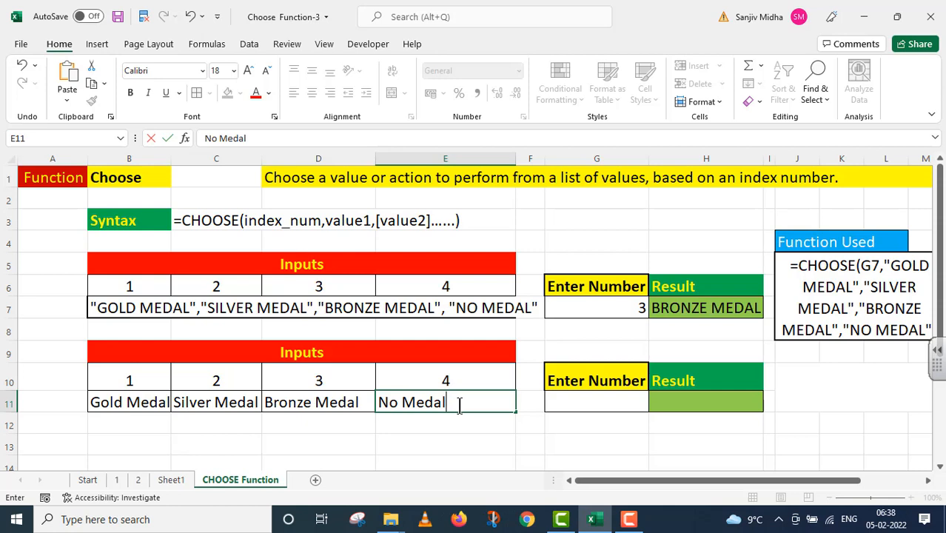
Step: Copy the dropdown cell G7 into G11 and choose 1 from the list in G11
left_click(569, 394)
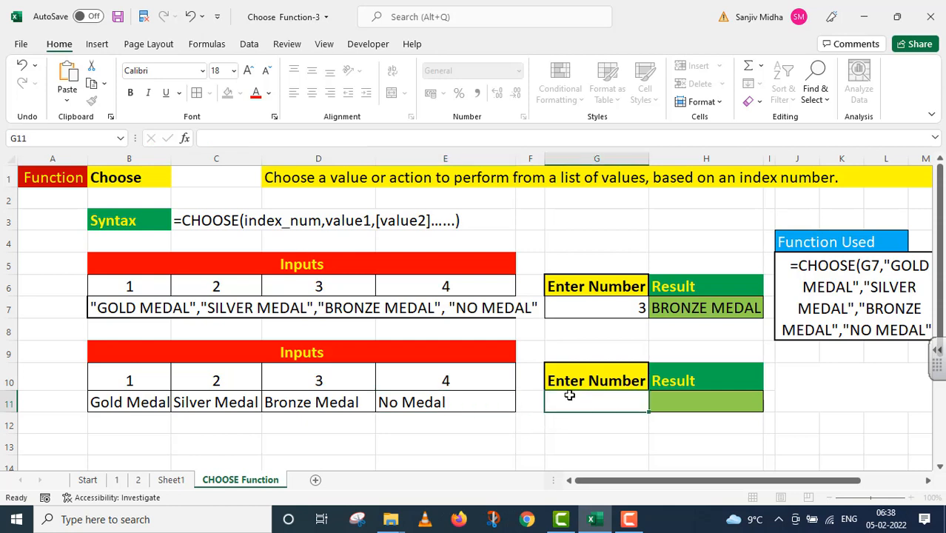
left_click(618, 305)
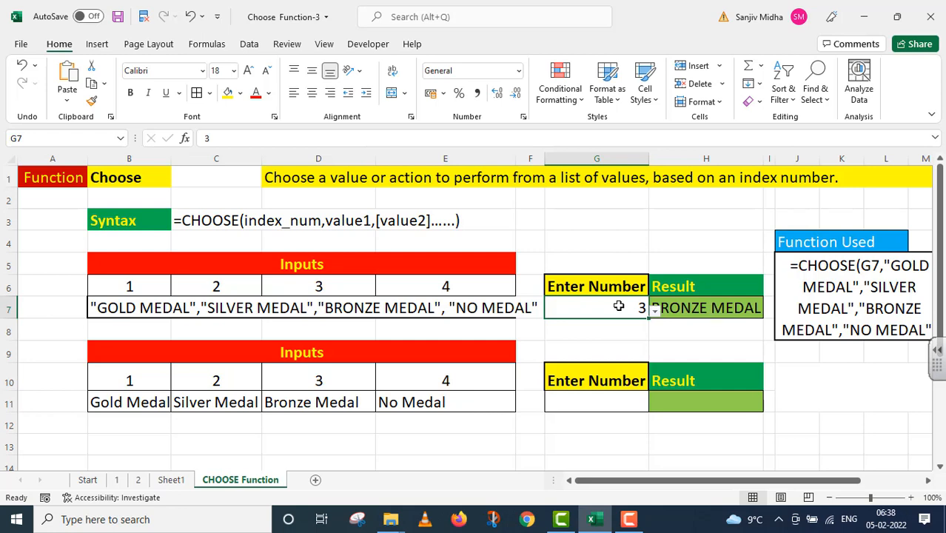
key("ctrl+c")
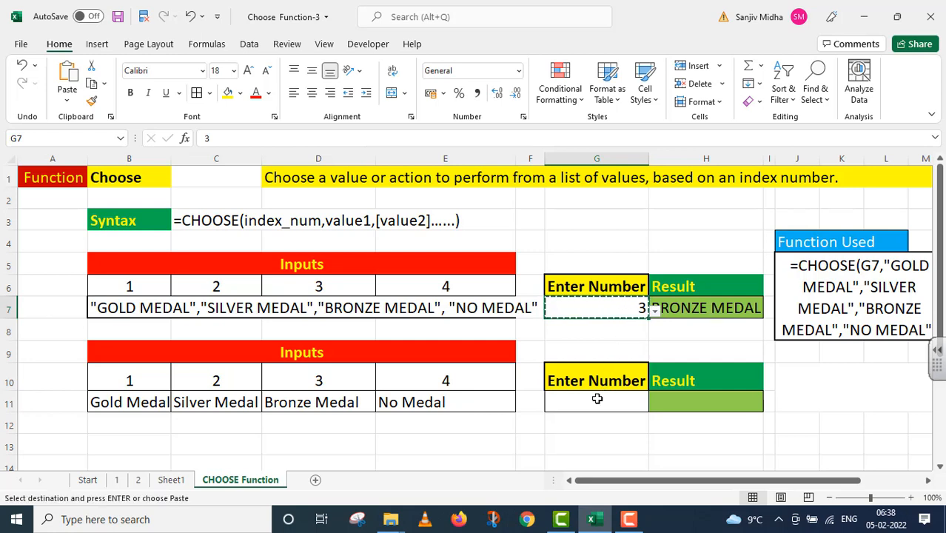
left_click(596, 397)
key("ctrl+v")
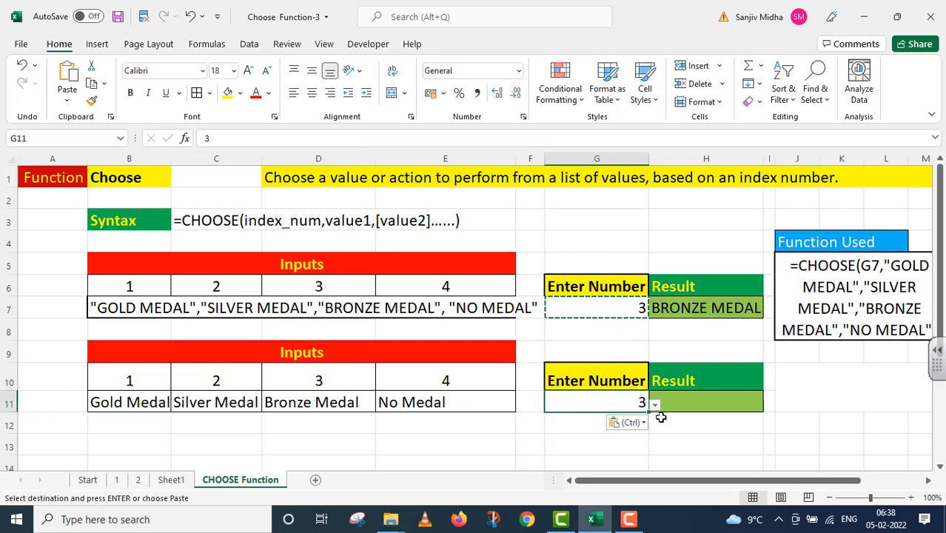
left_click(655, 405)
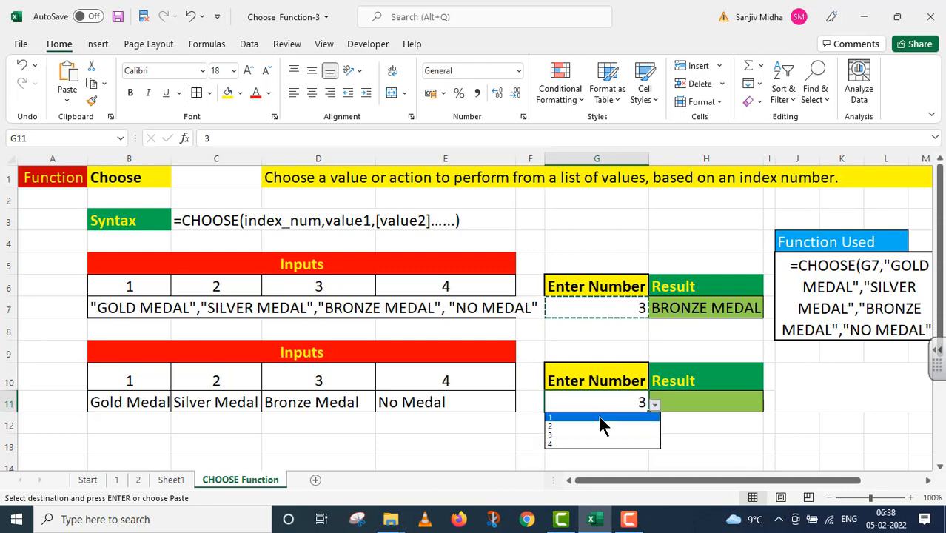
left_click(606, 417)
Step: Begin a CHOOSE formula in the second Result cell H11 with G11 as the index number
left_click(680, 400)
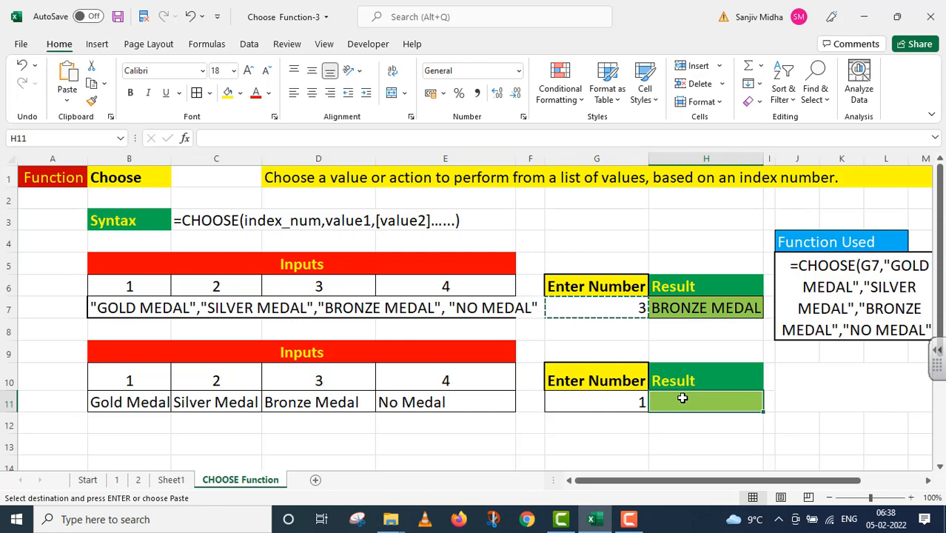
type("=")
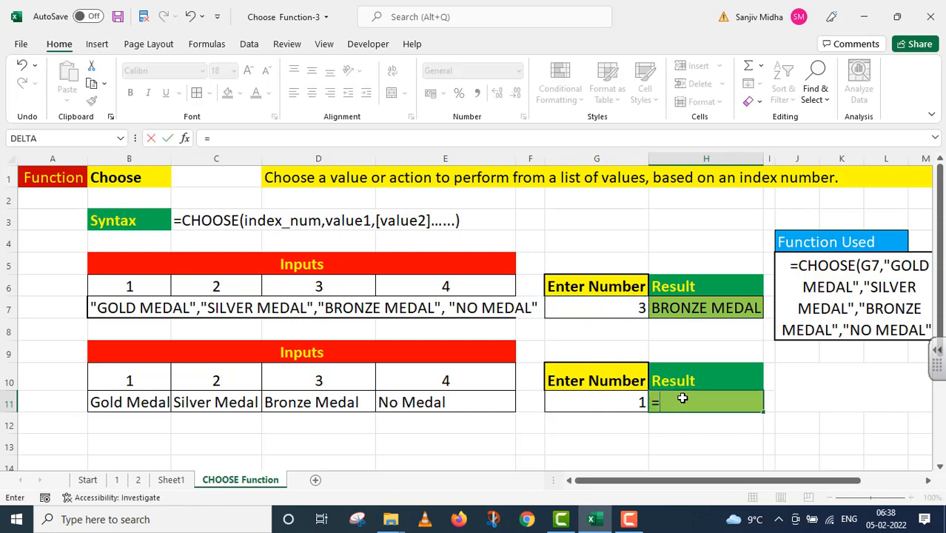
type("CHOOSE")
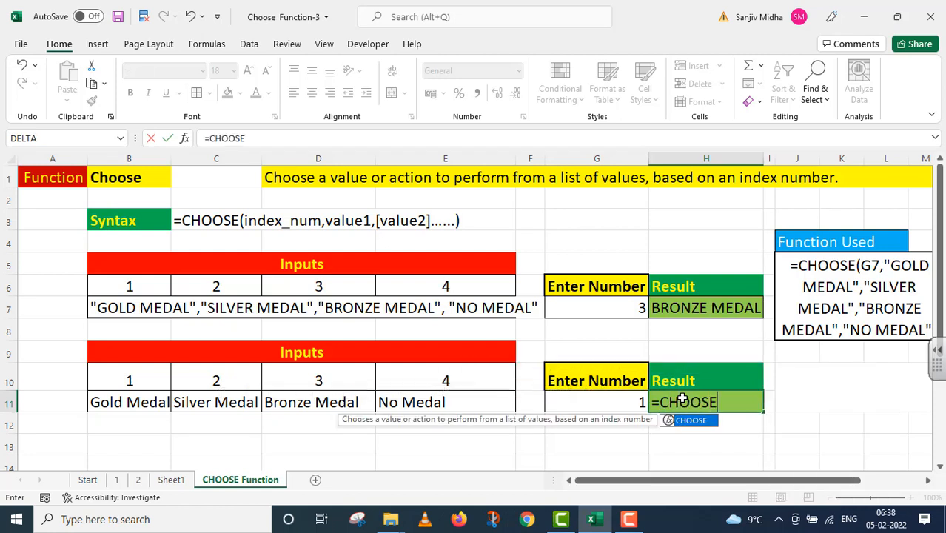
type("(")
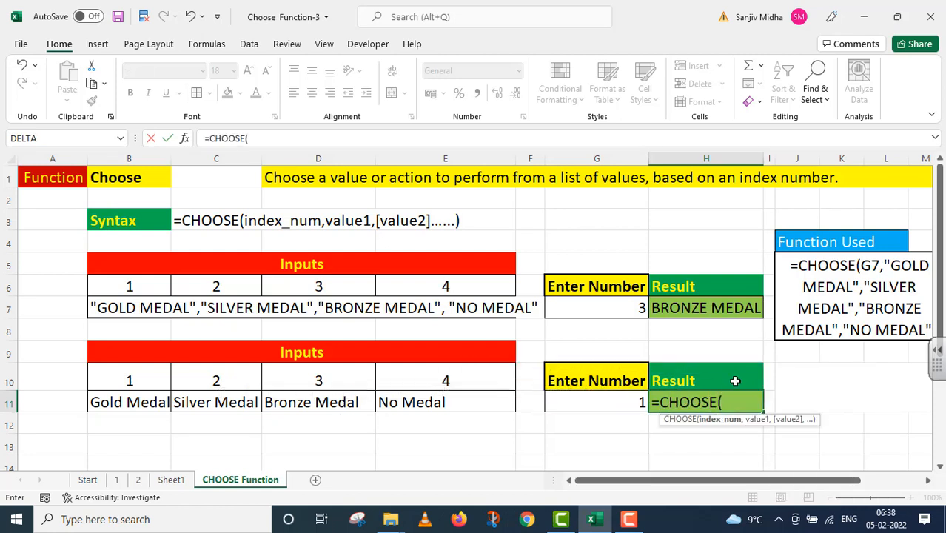
left_click(620, 400)
type(",")
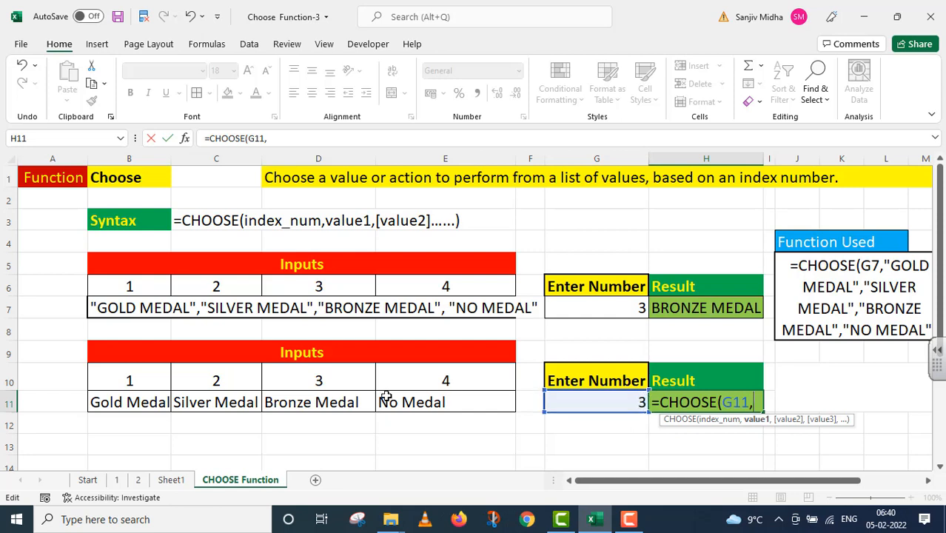
Step: Complete the formula in H11 with cells B11, C11, D11 and E11 as its values: =CHOOSE(G11,B11,C11,D11,E11)
left_click(146, 400)
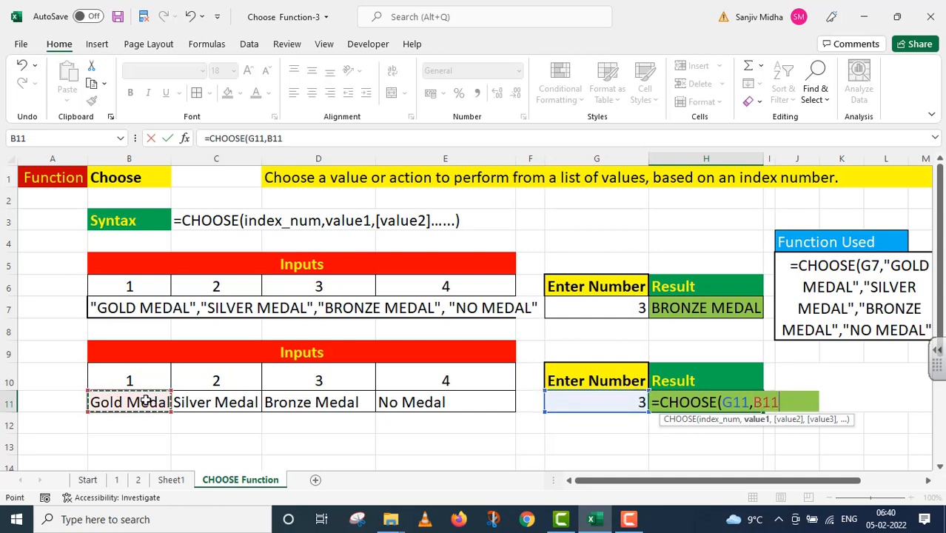
type(",")
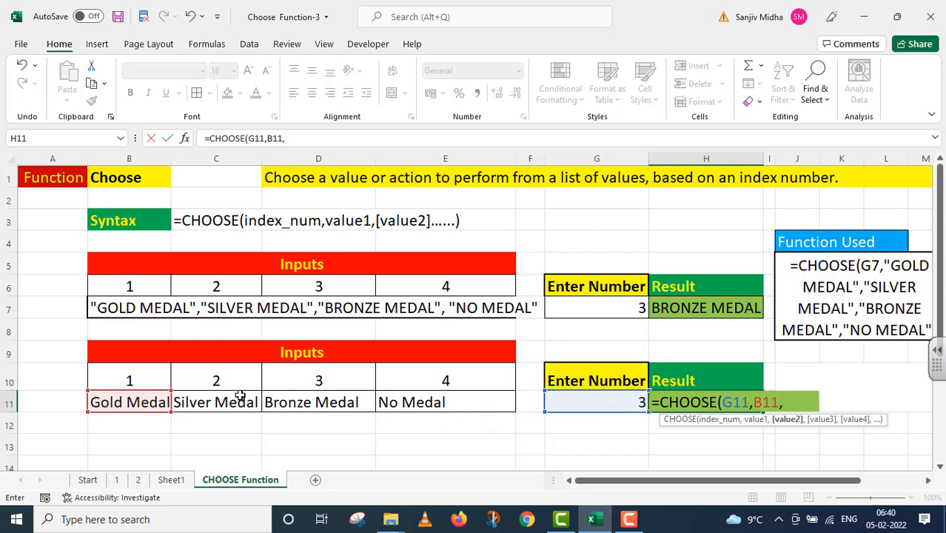
left_click(209, 402)
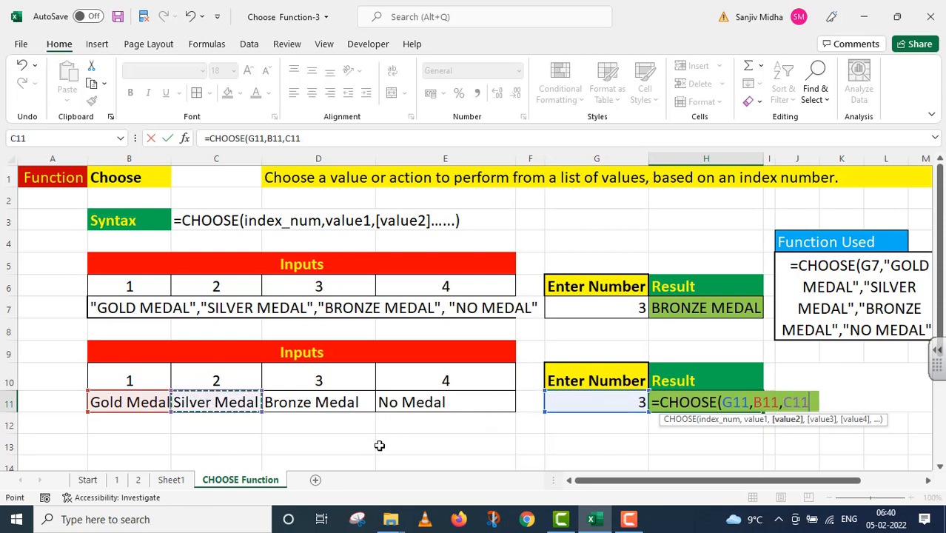
type(",")
left_click(318, 403)
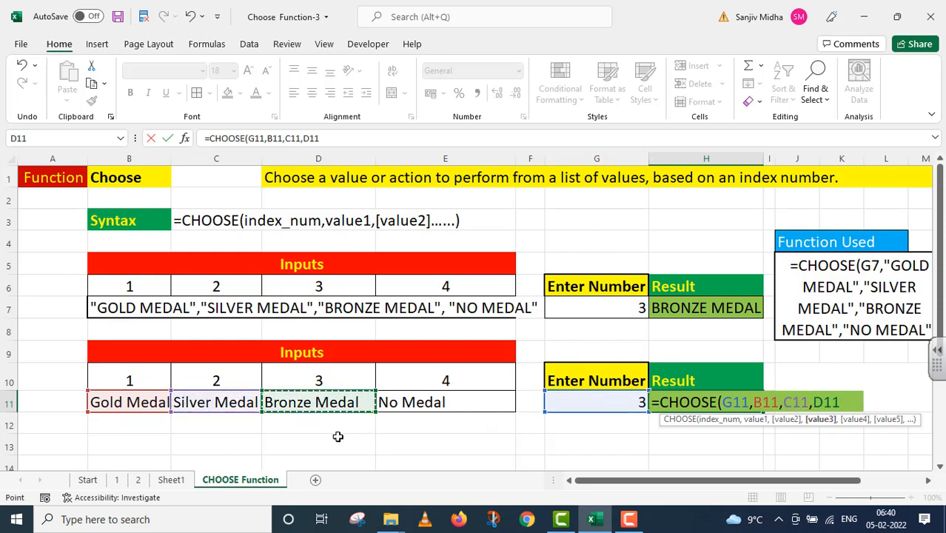
type(",")
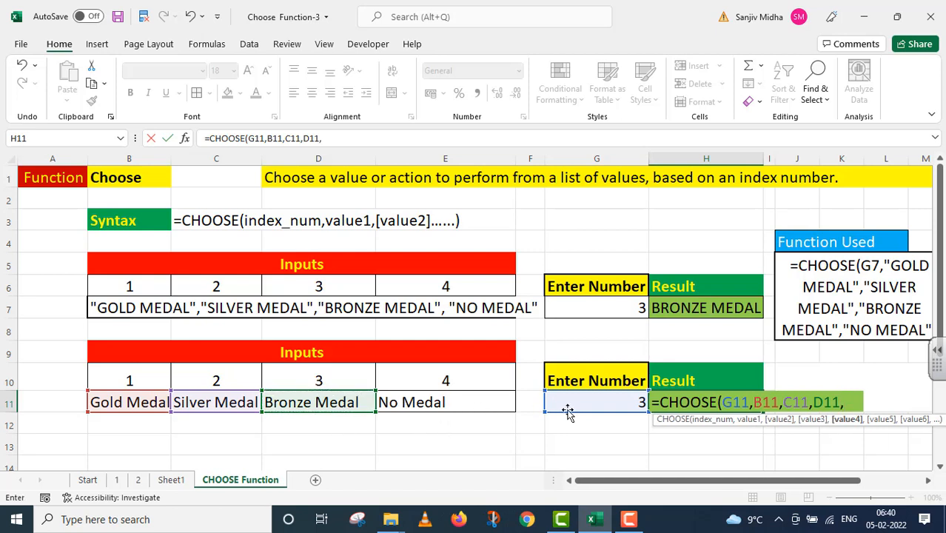
left_click(415, 395)
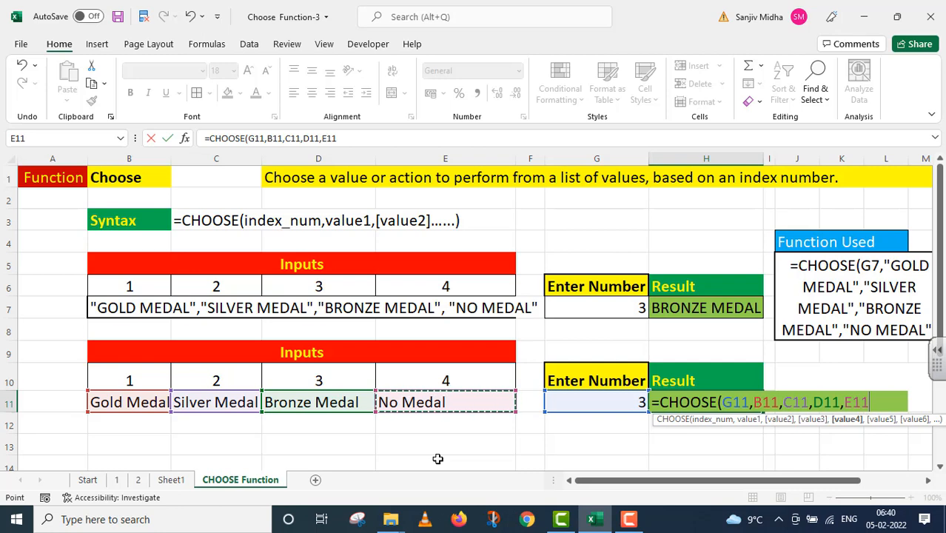
type(")")
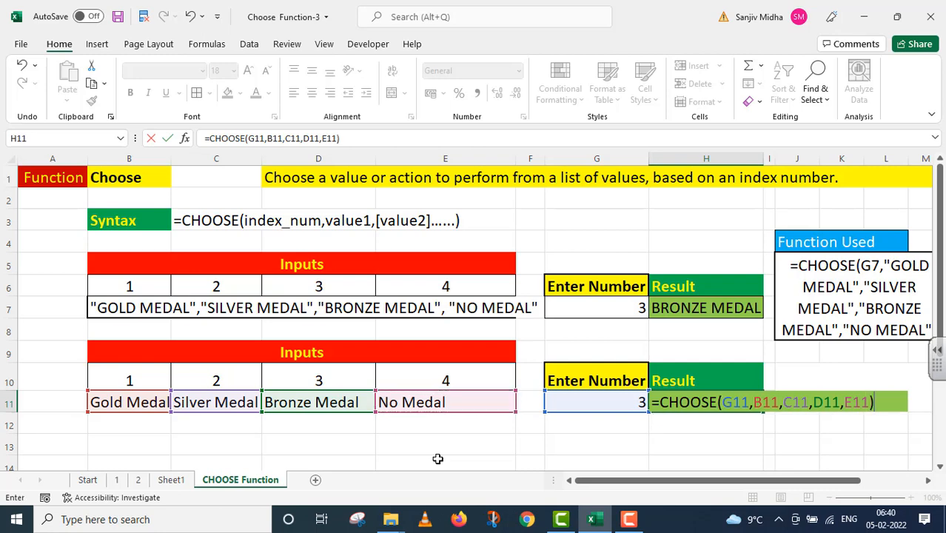
key("Return")
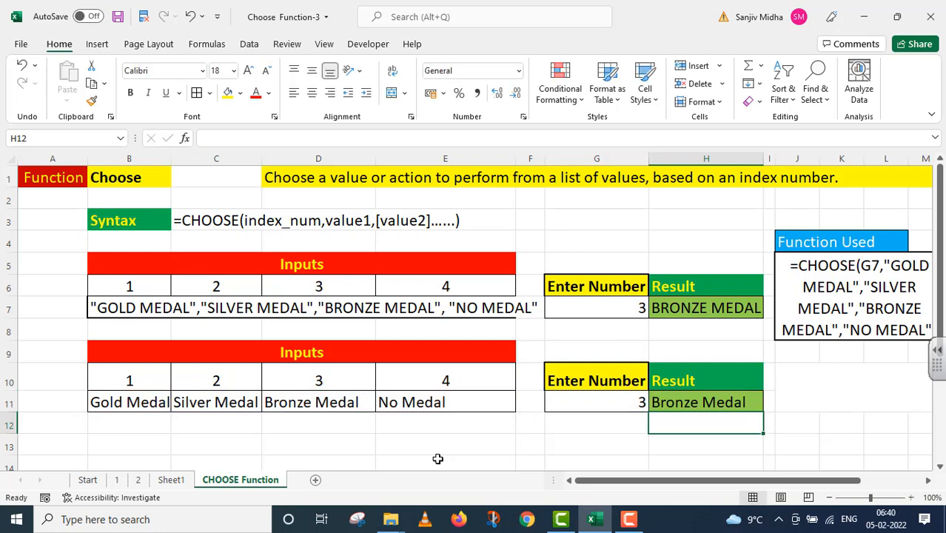
Step: Test the formula by choosing 1, 4 and 2 in turn from the list in G11, and select result cell H11
left_click(626, 399)
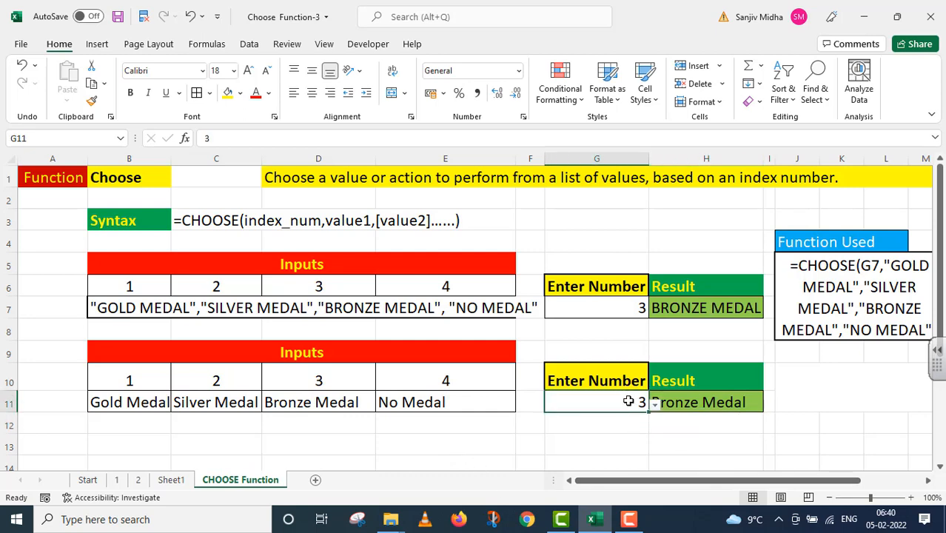
left_click(654, 406)
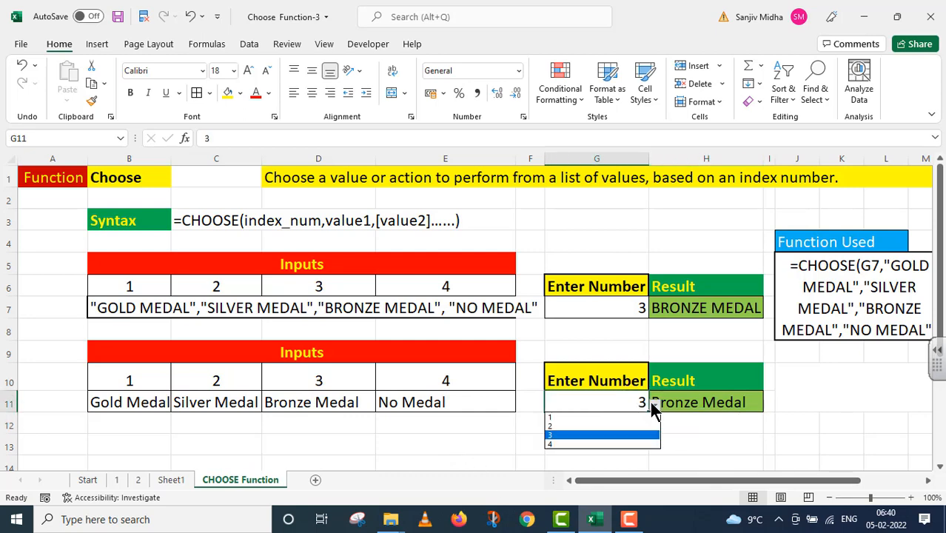
left_click(594, 416)
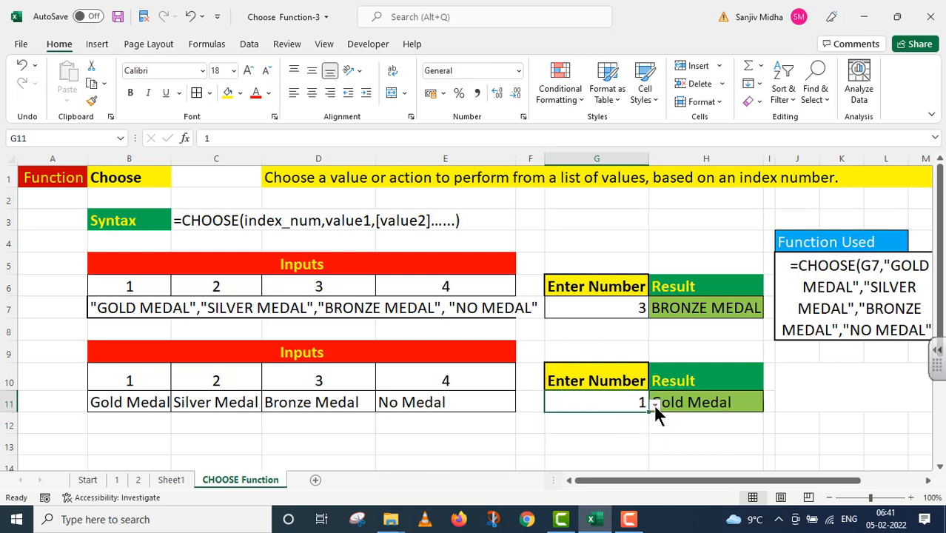
left_click(654, 406)
left_click(597, 443)
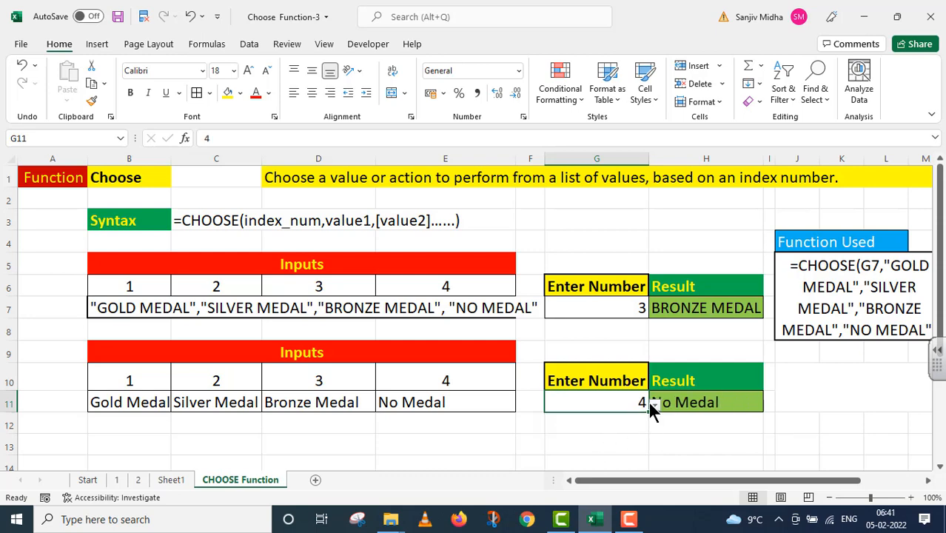
left_click(652, 404)
left_click(598, 427)
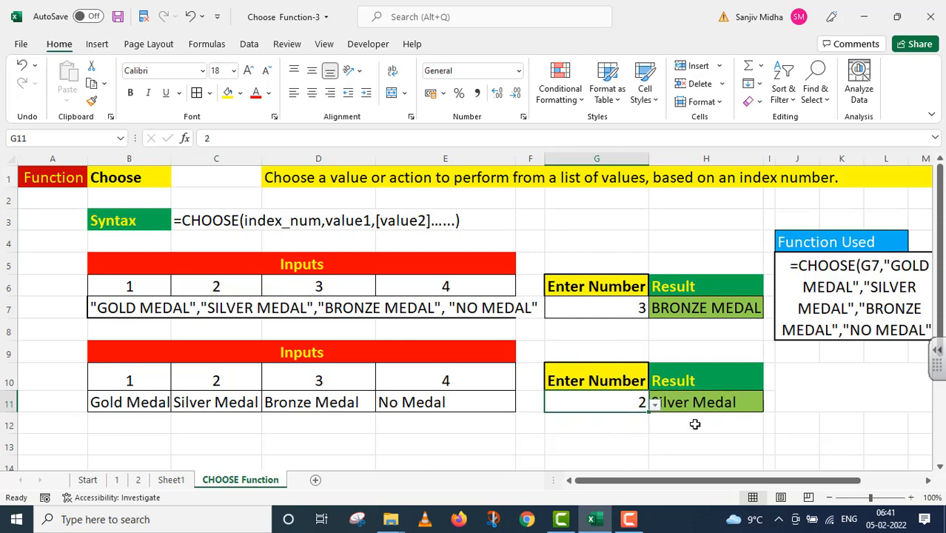
left_click(696, 397)
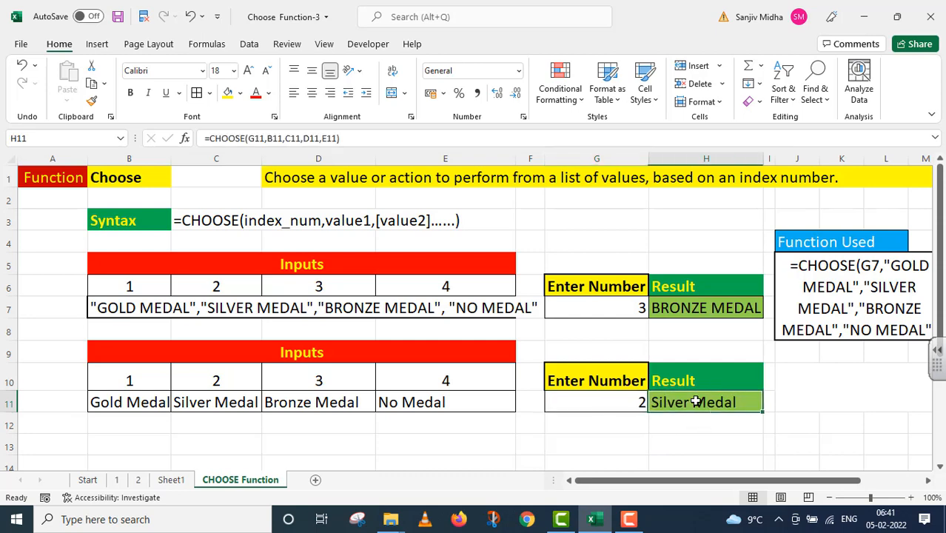
Step: Copy the formula from result cell H11 into J10 under Function Used as plain text: '=CHOOSE(G11,B11,C11,D11,E11)
left_click_drag(364, 143, 184, 134)
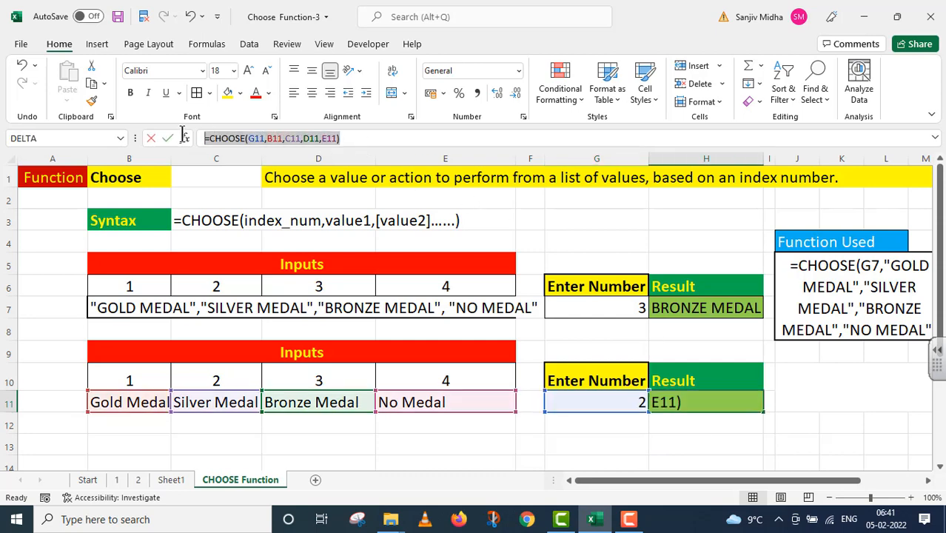
key("ctrl+c")
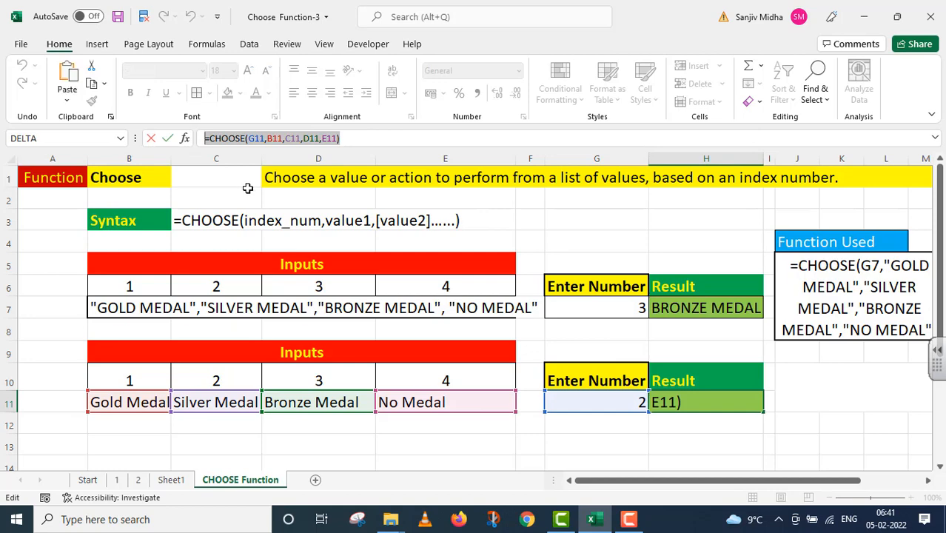
key("Return")
left_click(791, 376)
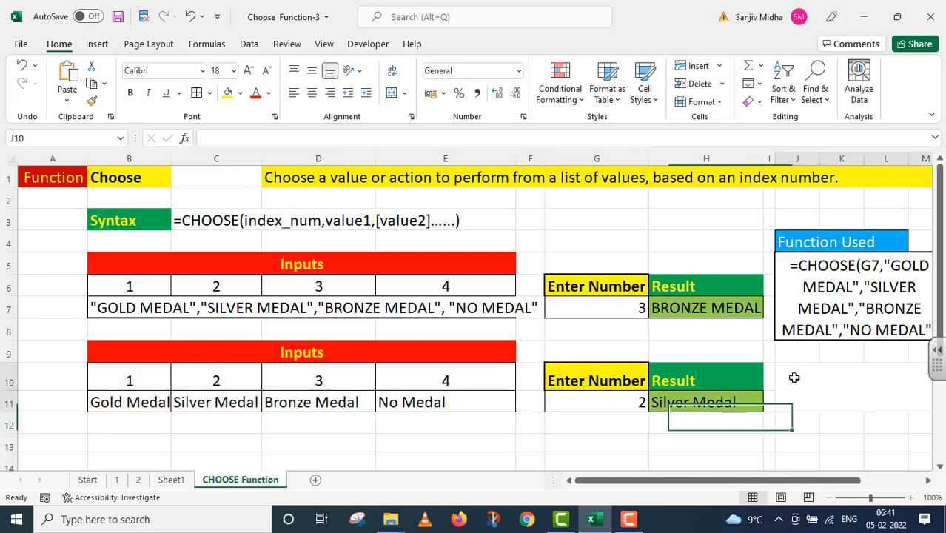
double_click(793, 378)
key("ctrl+v")
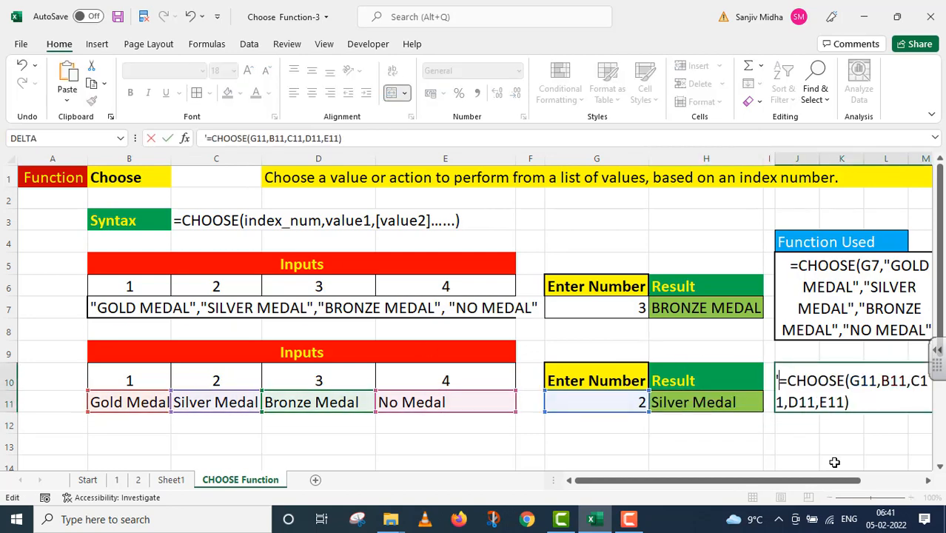
key("Home")
type("'")
left_click(857, 446)
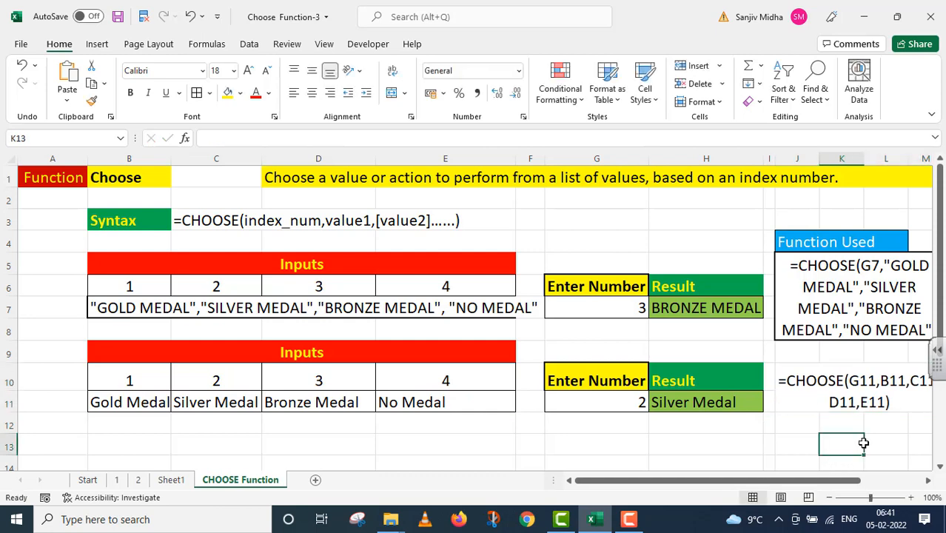
left_click(808, 382)
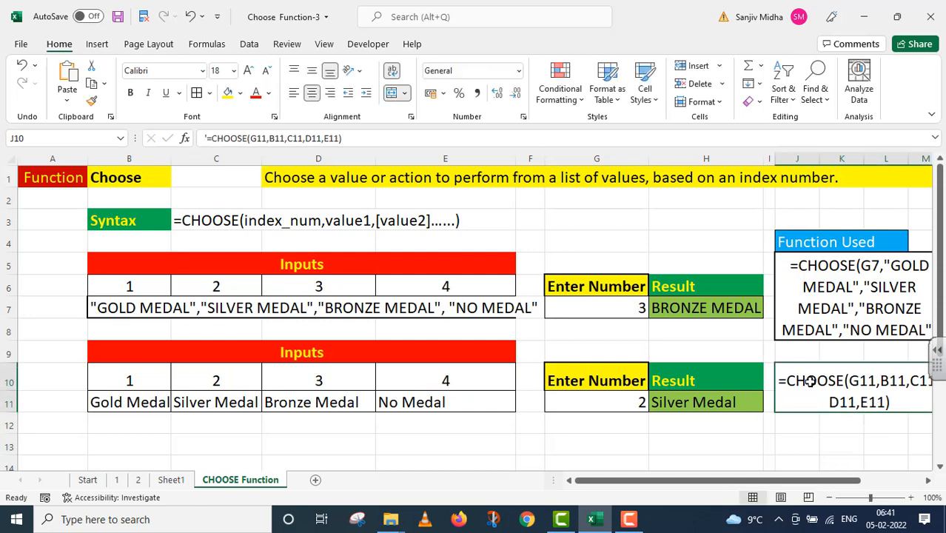
Step: Widen column E so the quoted medal list in row 7 fits inside the first Inputs table
left_click(828, 498)
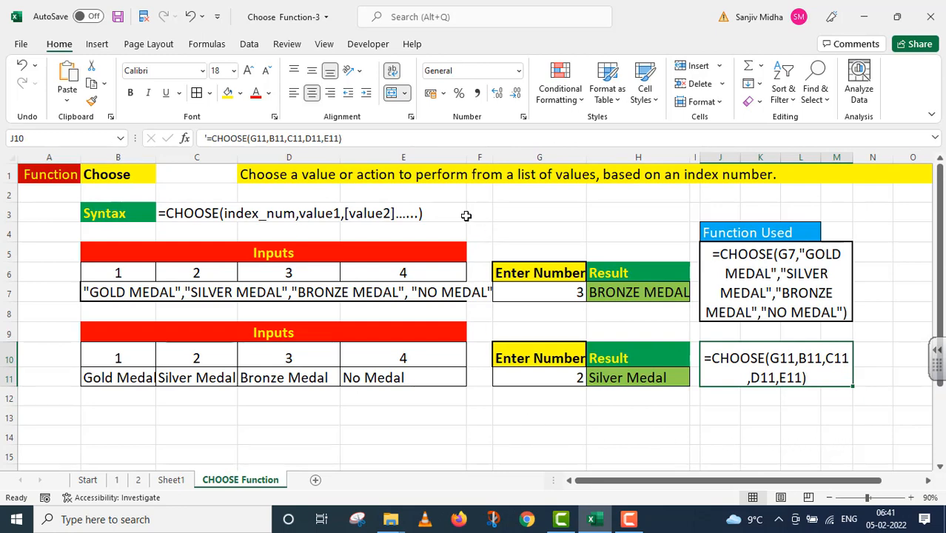
left_click_drag(464, 159, 494, 192)
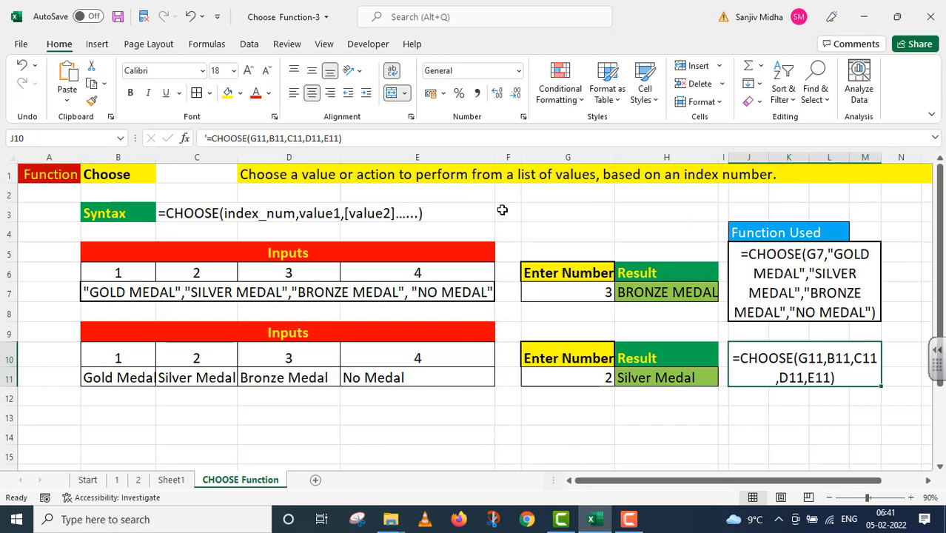
left_click(528, 419)
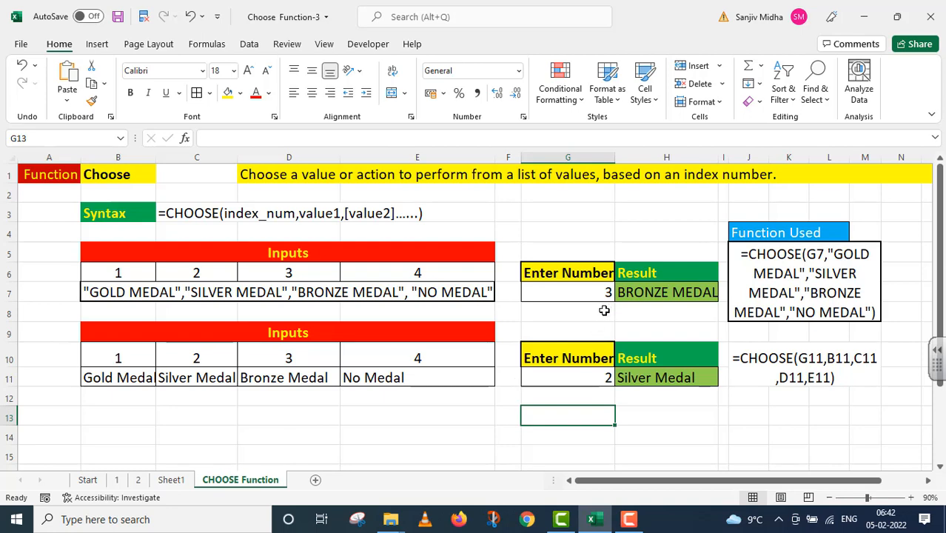
Step: Label the first Inputs table by entering Single cell in A7
left_click(46, 294)
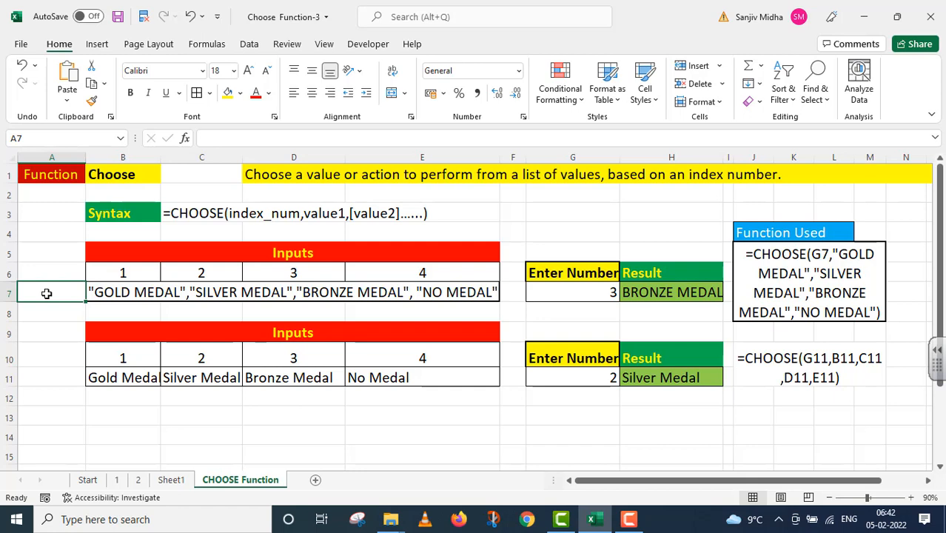
type("S")
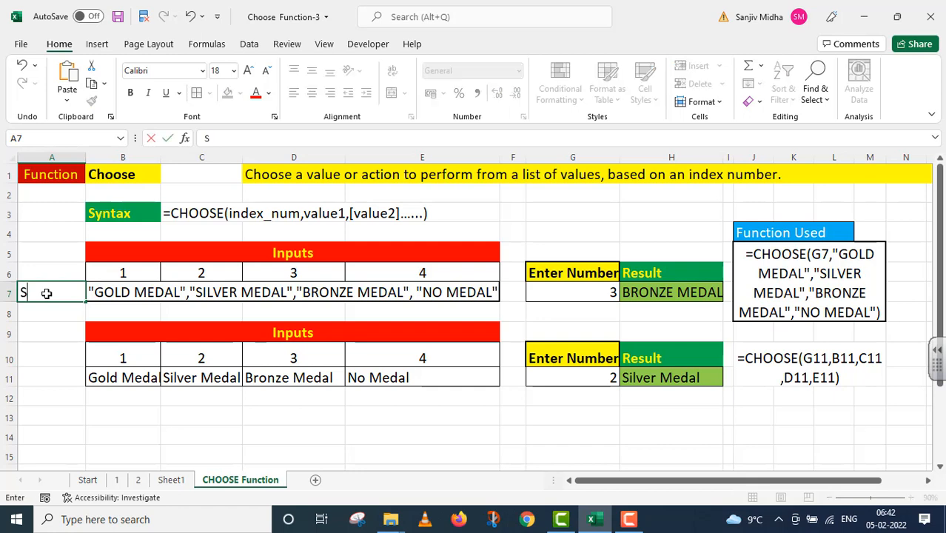
type("ingle cell")
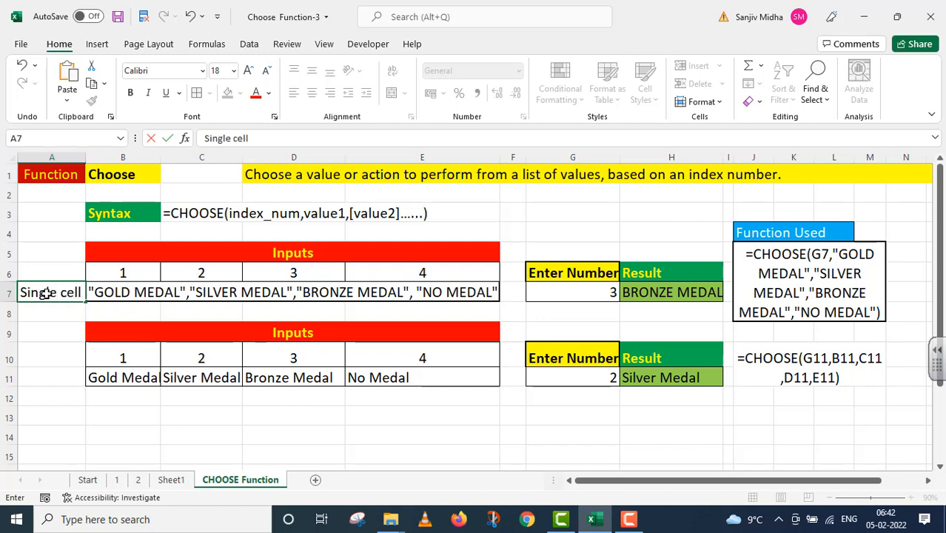
Step: Label the second Inputs table by entering Different cells in A11
left_click(49, 373)
type("D")
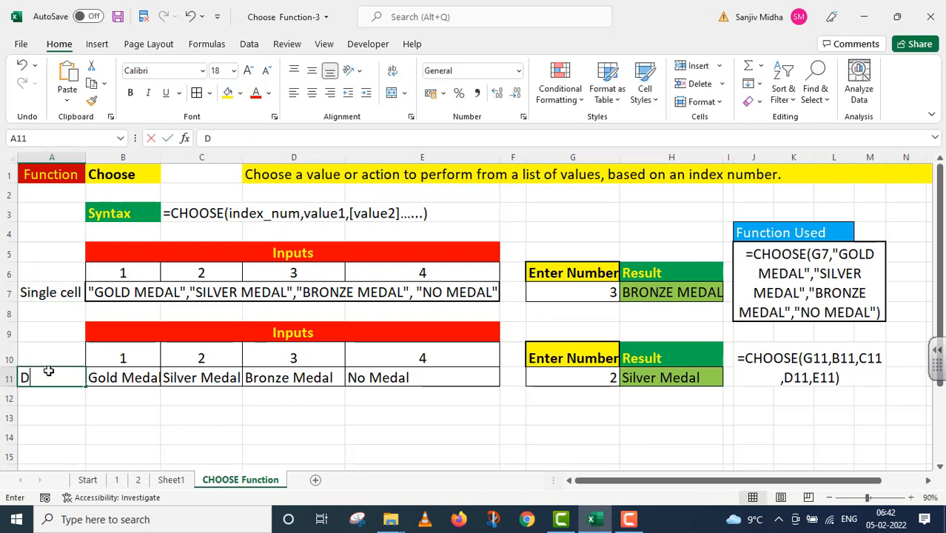
type("ifferen")
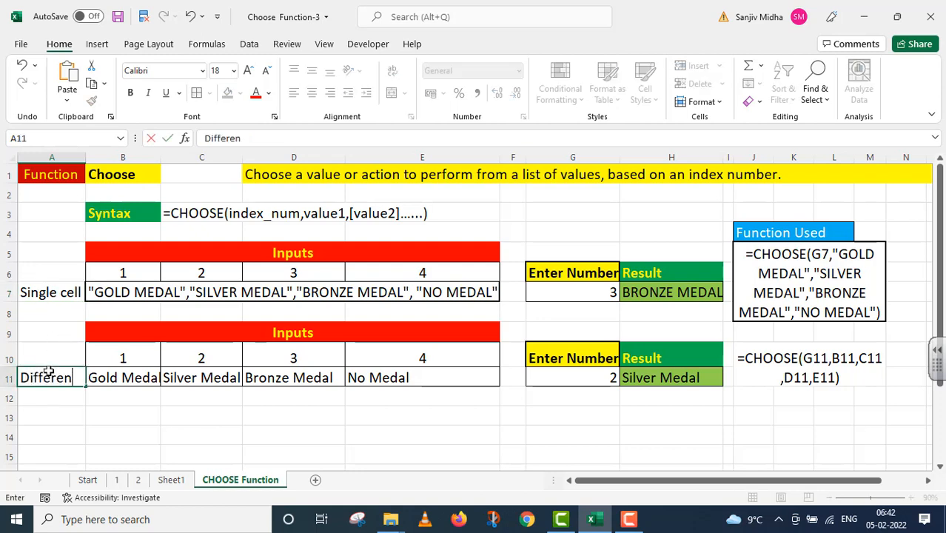
type("t cell")
key("Return")
key("Return")
key("Return")
key("Return")
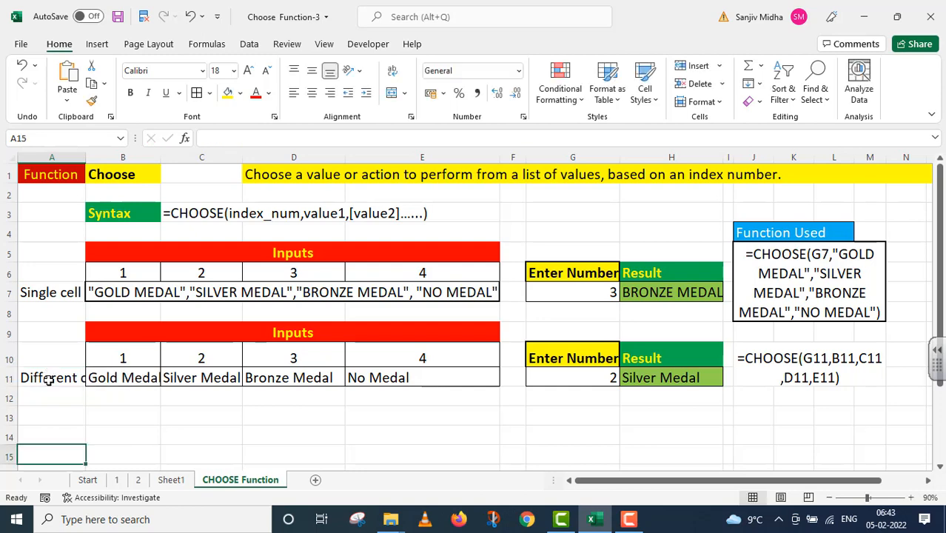
Step: Merge and center A11:A12, wrap the Different cells label inside it, and select formula text cell J10
left_click_drag(48, 378, 46, 392)
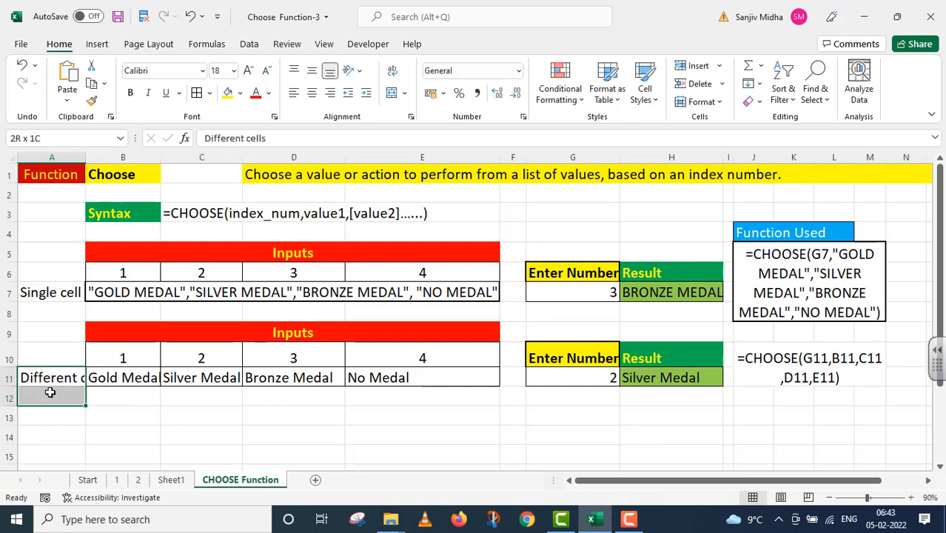
left_click(391, 94)
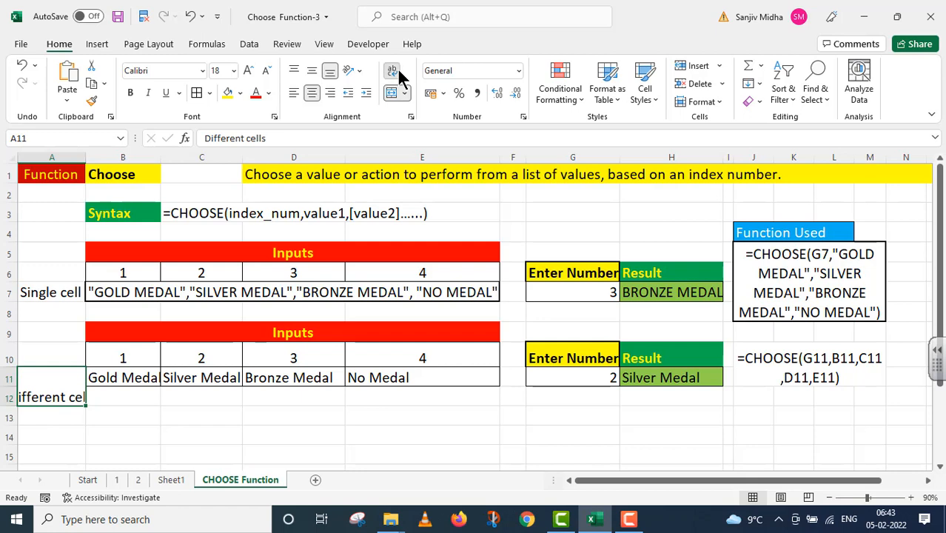
left_click(393, 70)
left_click(201, 416)
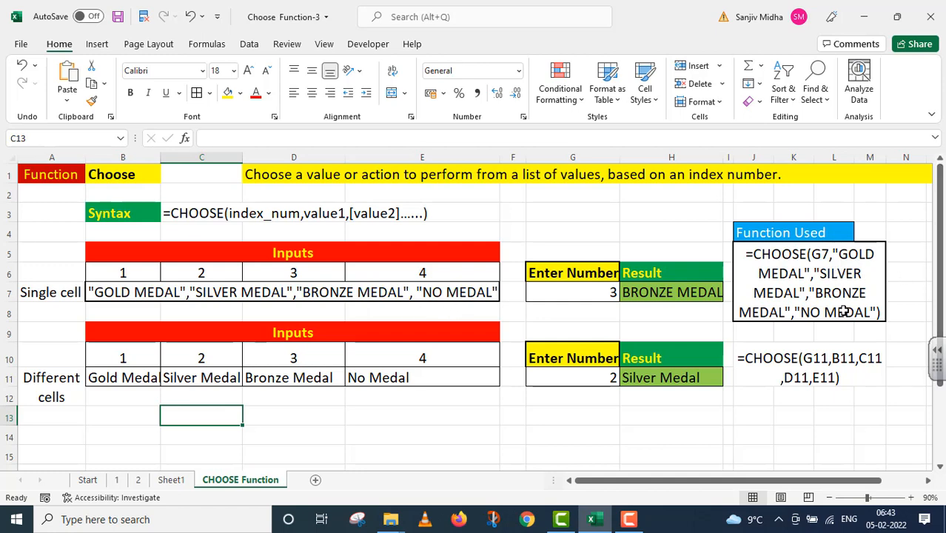
left_click(796, 366)
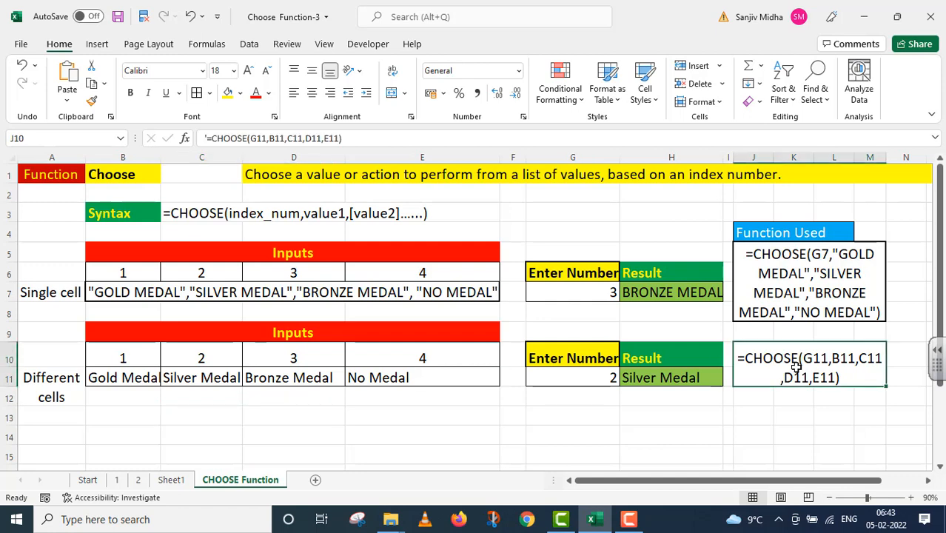